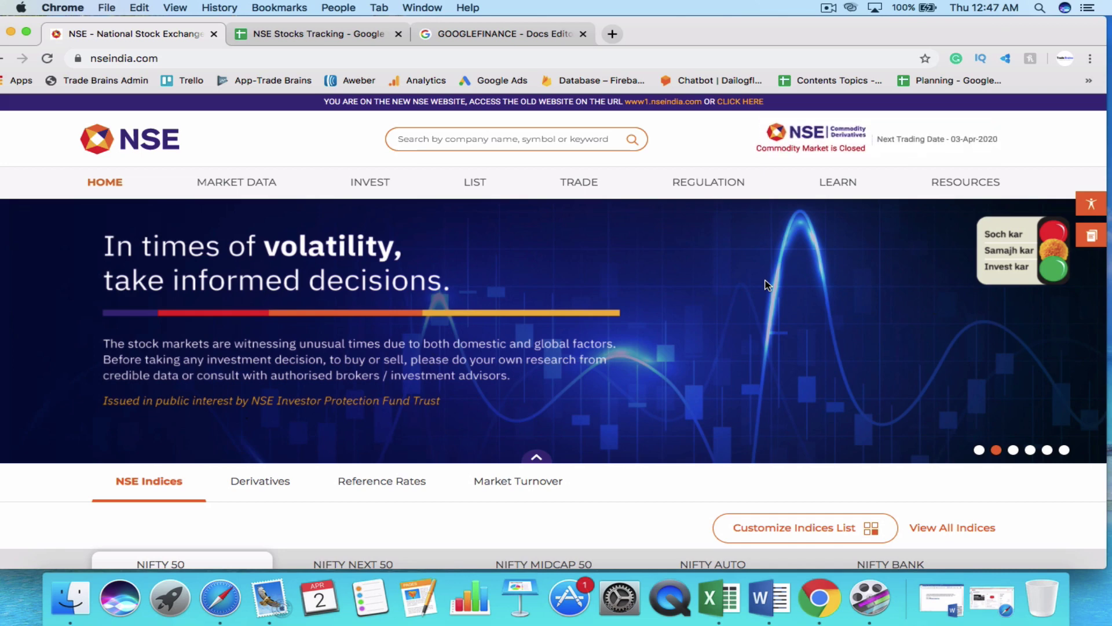
# Step: Download the "Securities available for Equity segment (.csv)" file from NSE's Securities available for Trading page and open it in Excel
pyautogui.scroll(-2, 768, 285)
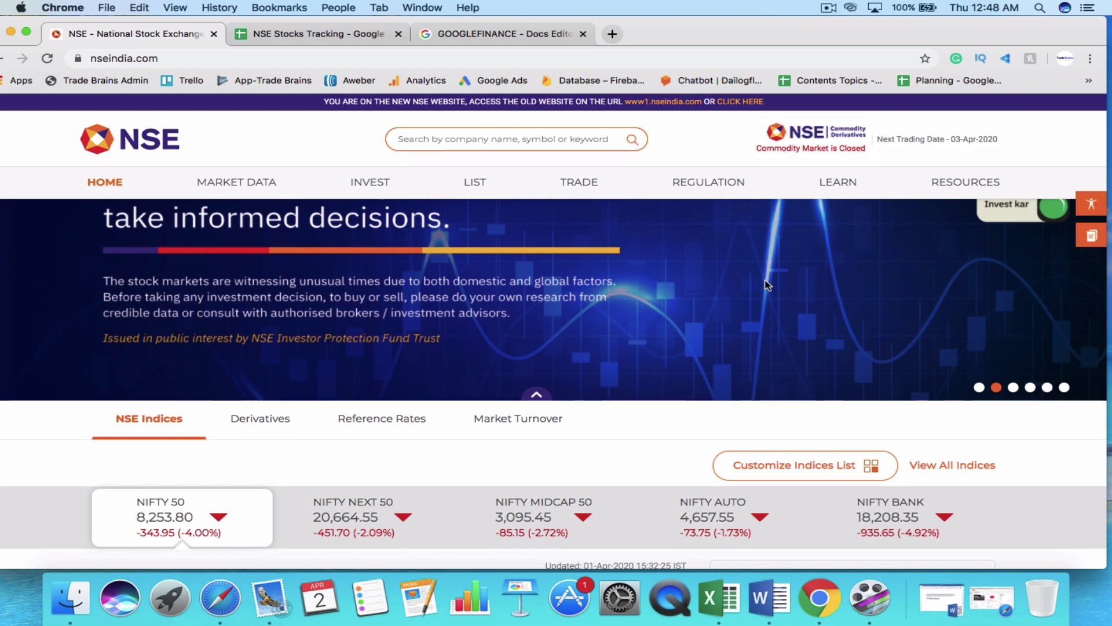
pyautogui.scroll(-1, 768, 285)
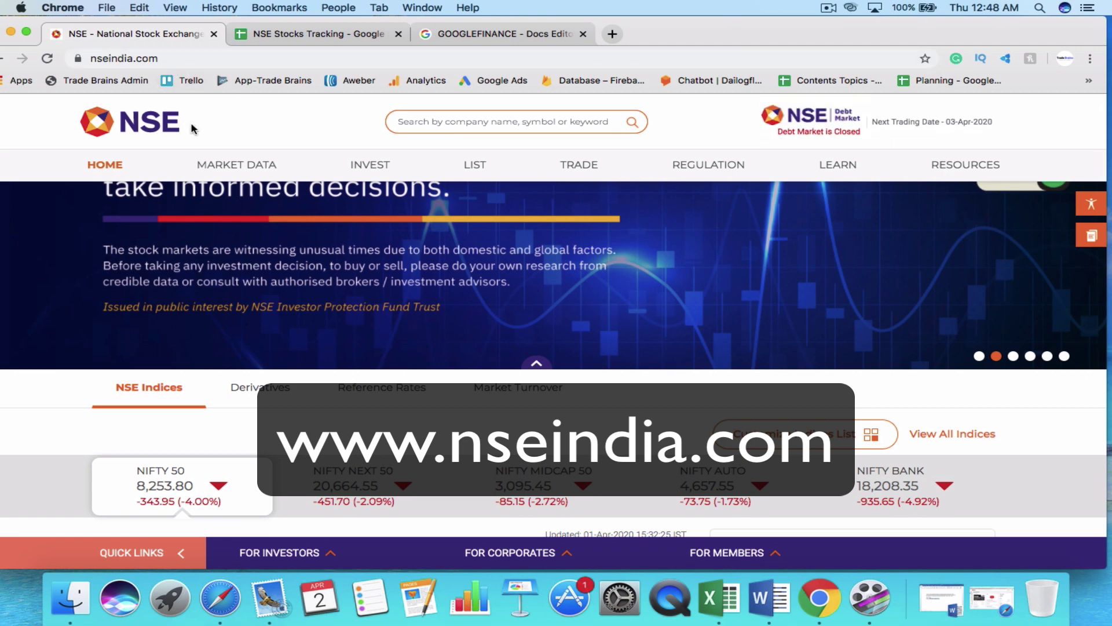
pyautogui.scroll(-1, 238, 170)
pyautogui.moveTo(240, 169)
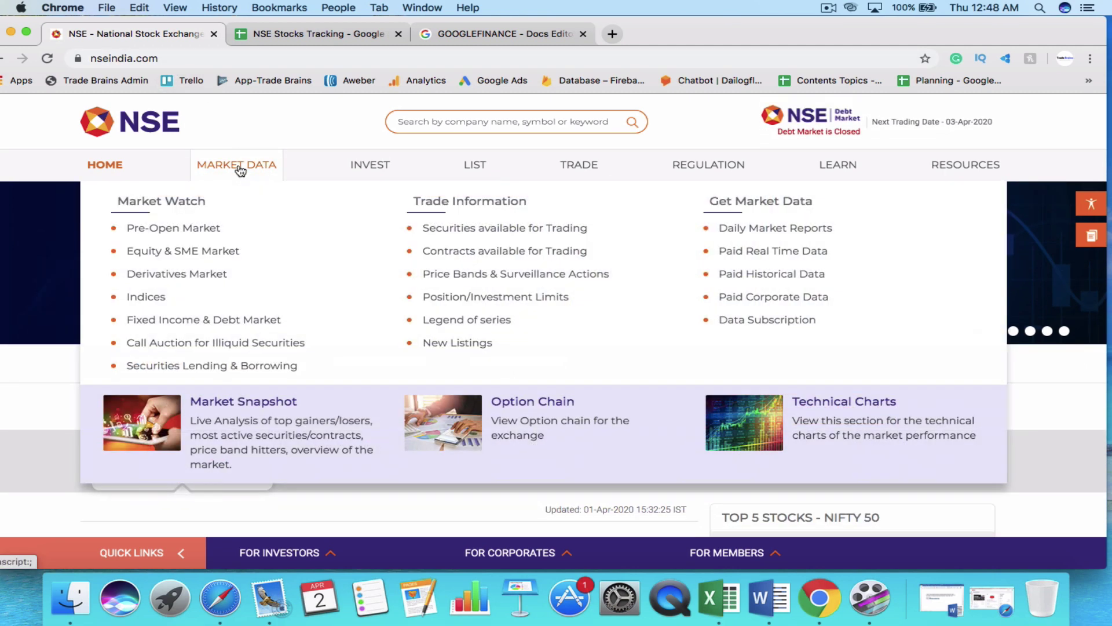
pyautogui.click(509, 235)
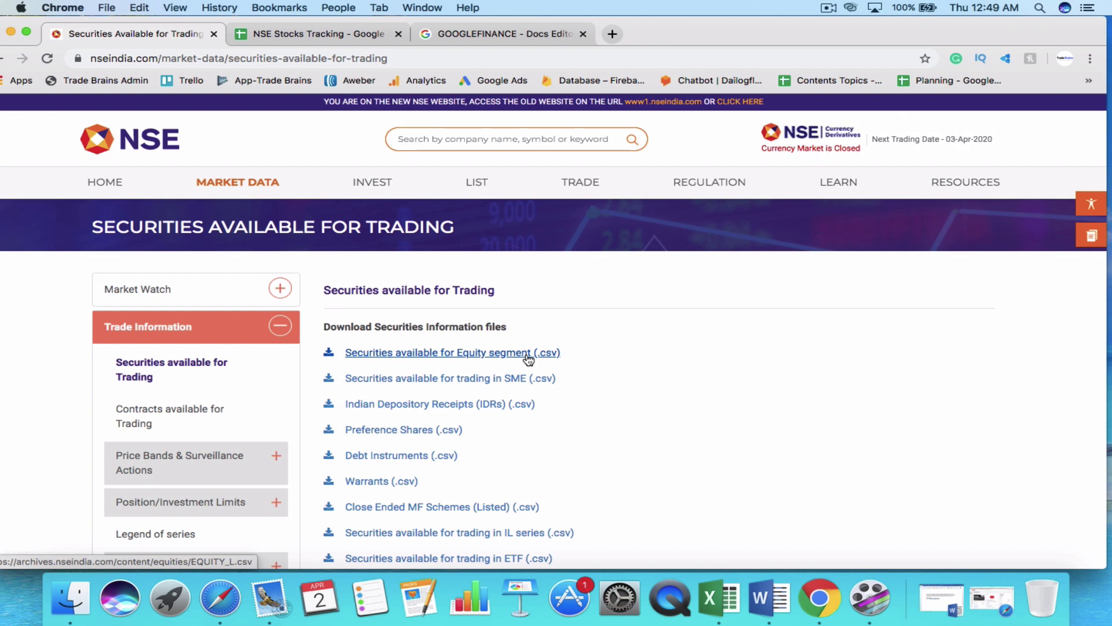
pyautogui.click(451, 353)
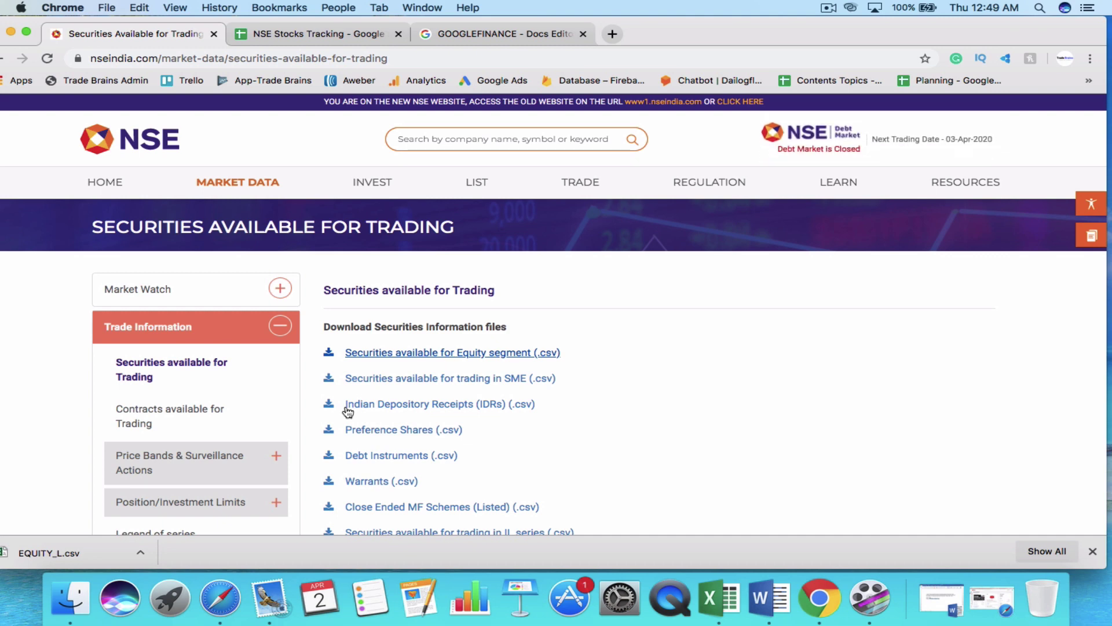
pyautogui.click(62, 554)
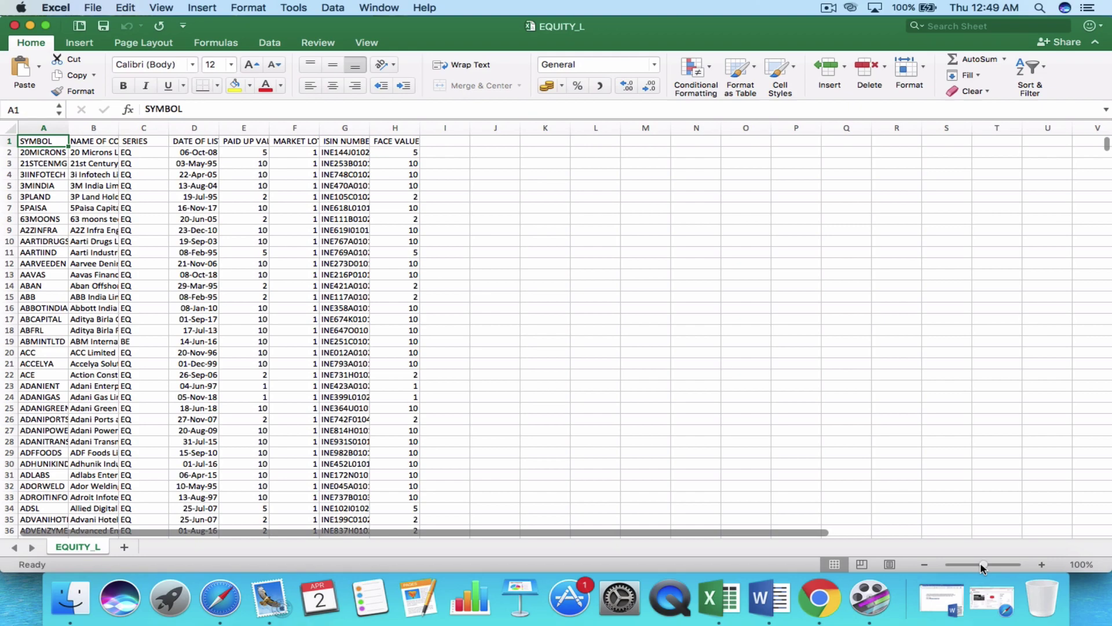
# Step: Enlarge the EQUITY_L sheet view and examine the list of stock symbols and company details
pyautogui.moveTo(983, 565); pyautogui.dragTo(994, 564)
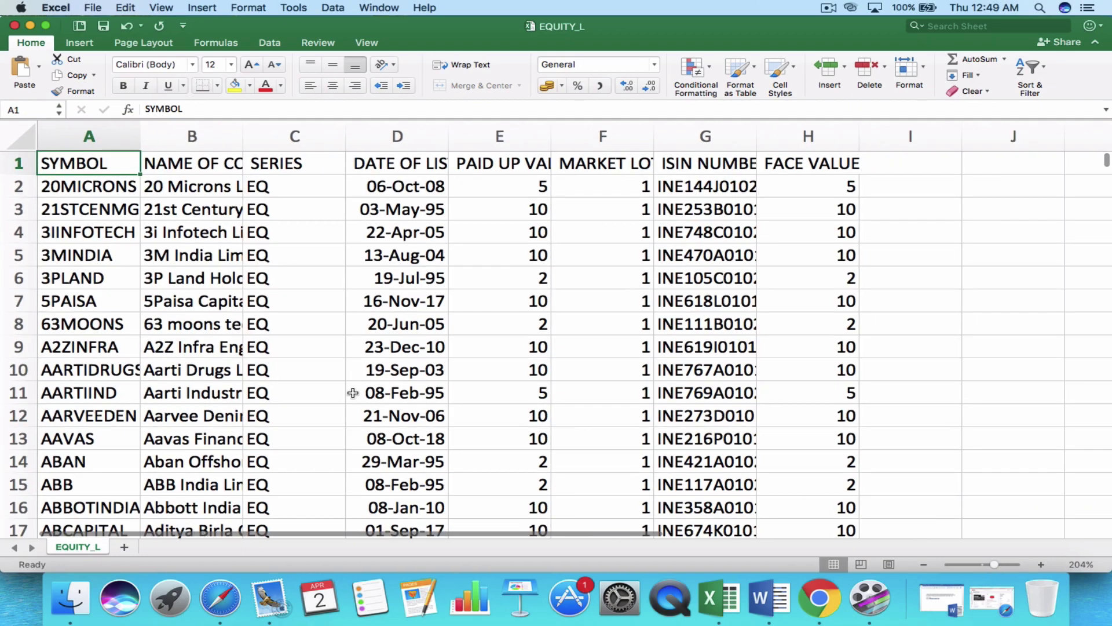
pyautogui.scroll(-10, 353, 392)
pyautogui.scroll(8, 352, 392)
pyautogui.scroll(3, 353, 393)
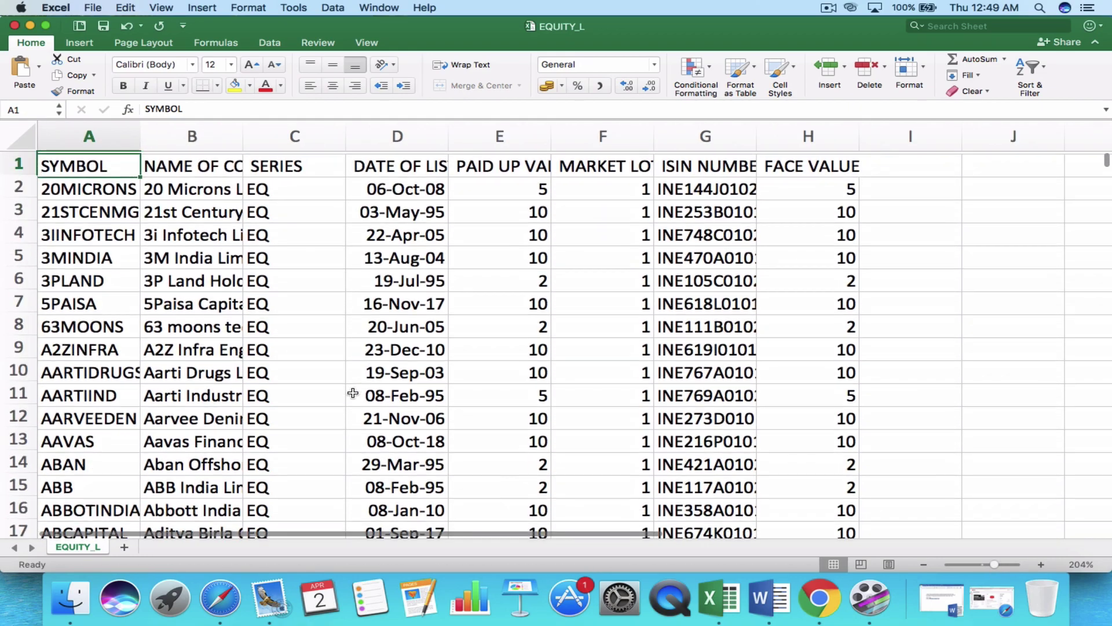
pyautogui.scroll(-20, 353, 393)
pyautogui.hotkey('ctrl', 'space')
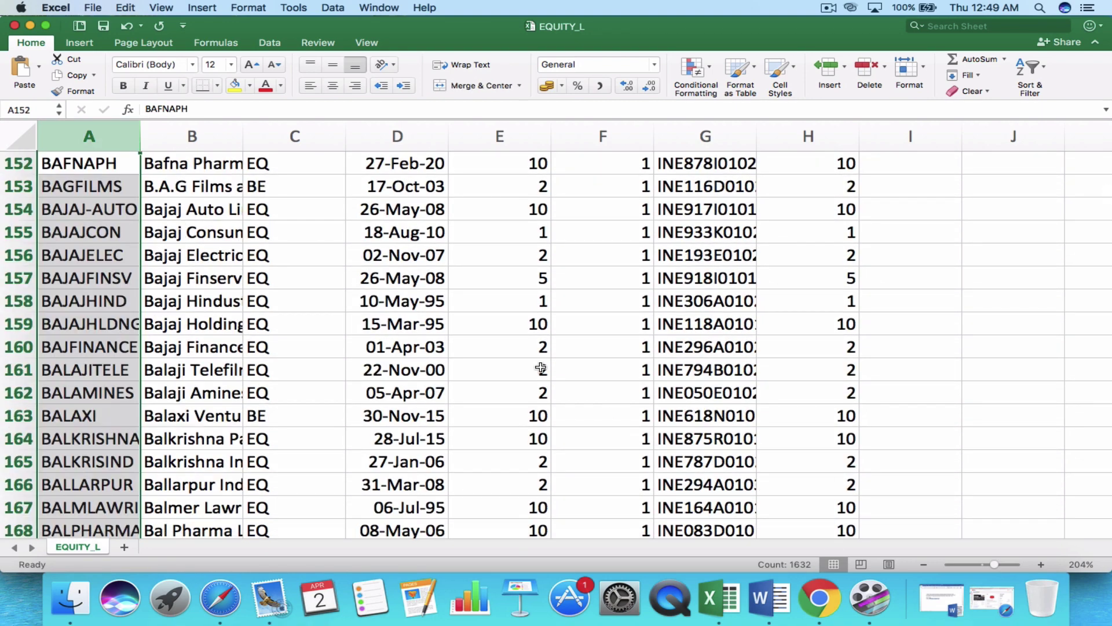
pyautogui.scroll(20, 540, 368)
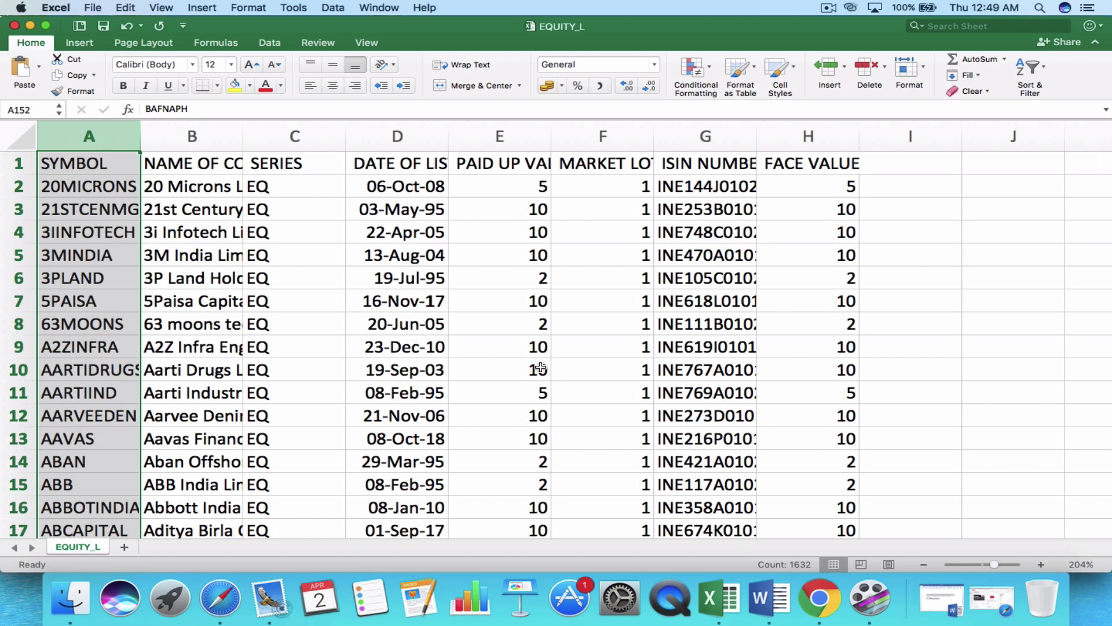
pyautogui.click(586, 322)
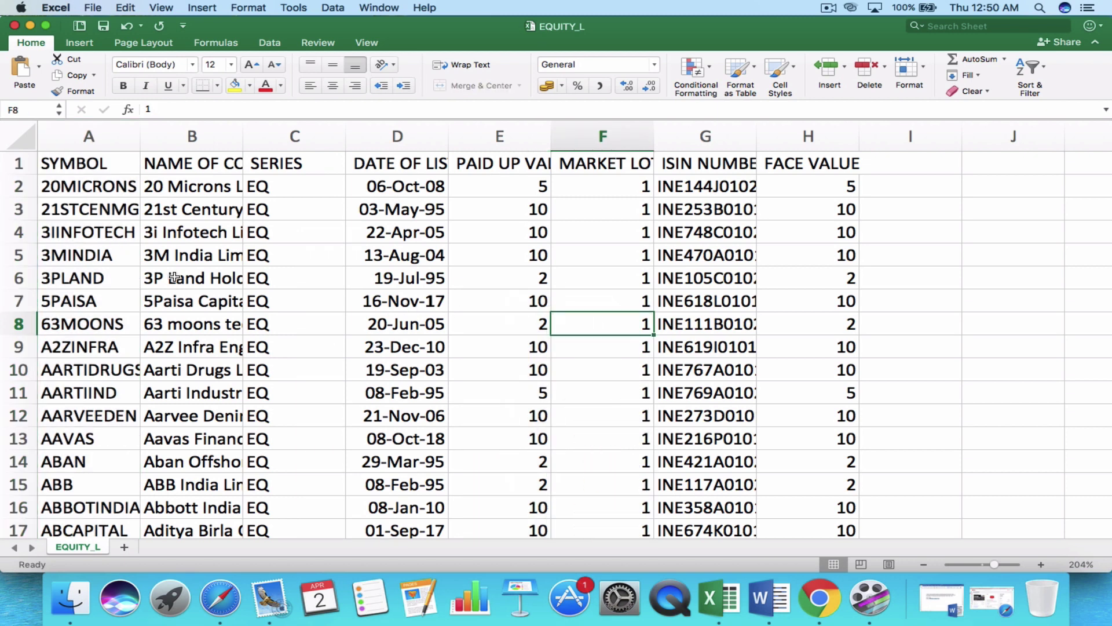
# Step: Copy the entire EQUITY_L table and paste it at cell A1 of the NSE Stocks Tracking sheet in Google Sheets
pyautogui.click(102, 265)
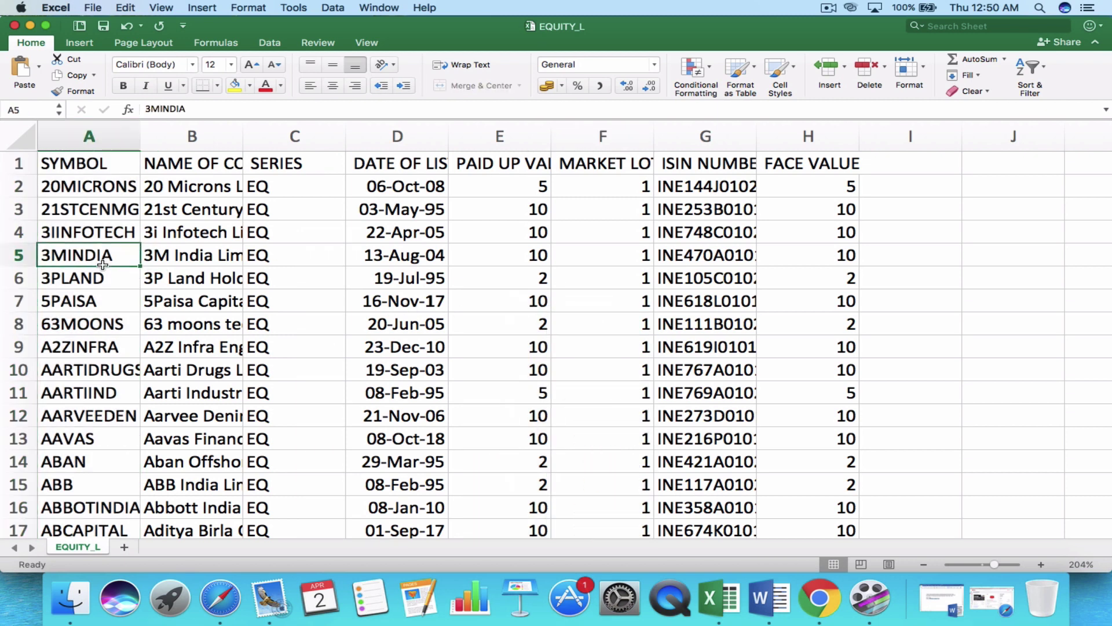
pyautogui.press('super+a')
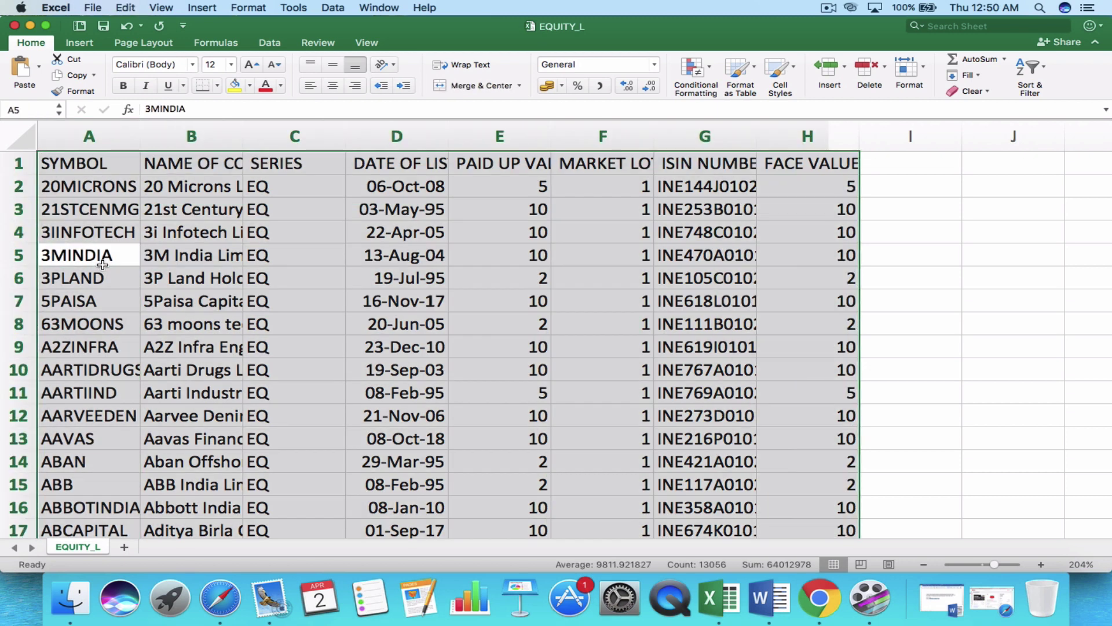
pyautogui.press('super+c')
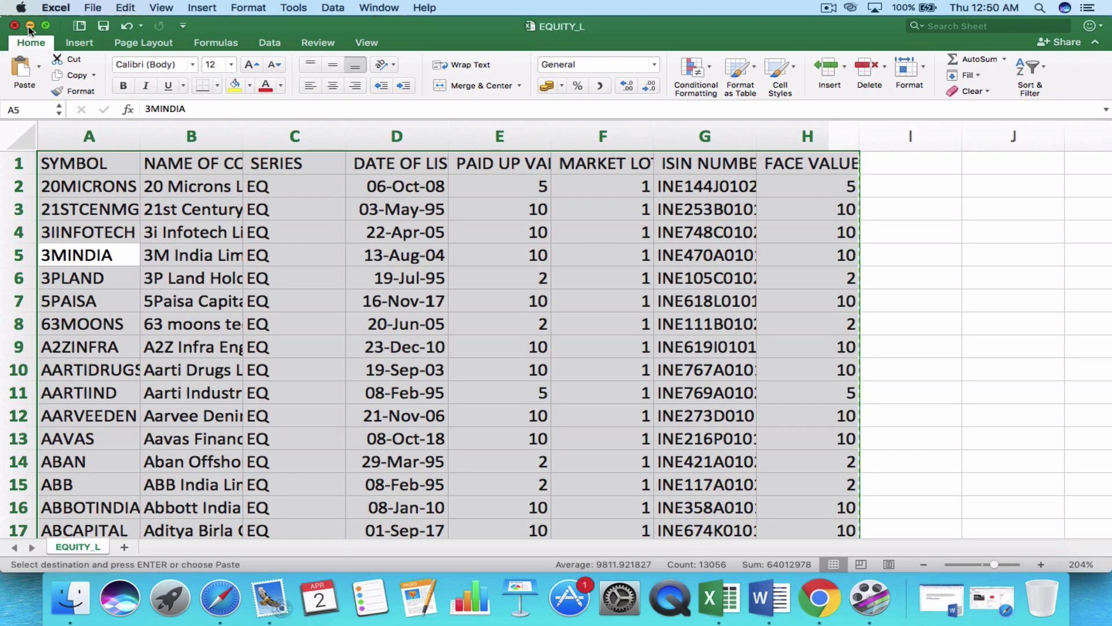
pyautogui.click(29, 25)
pyautogui.click(287, 35)
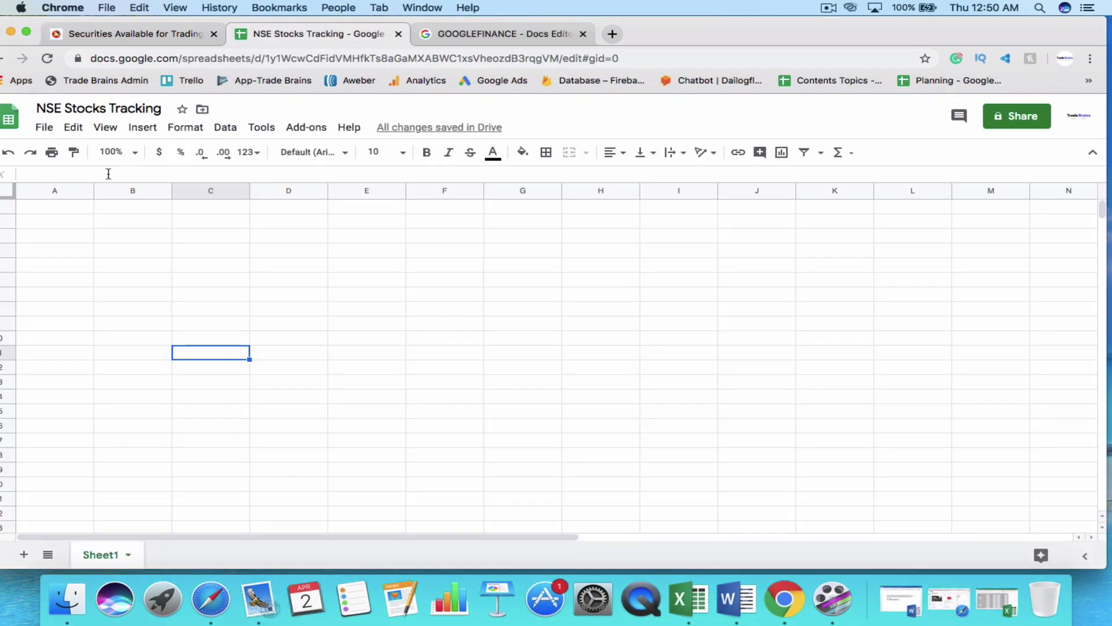
pyautogui.click(63, 207)
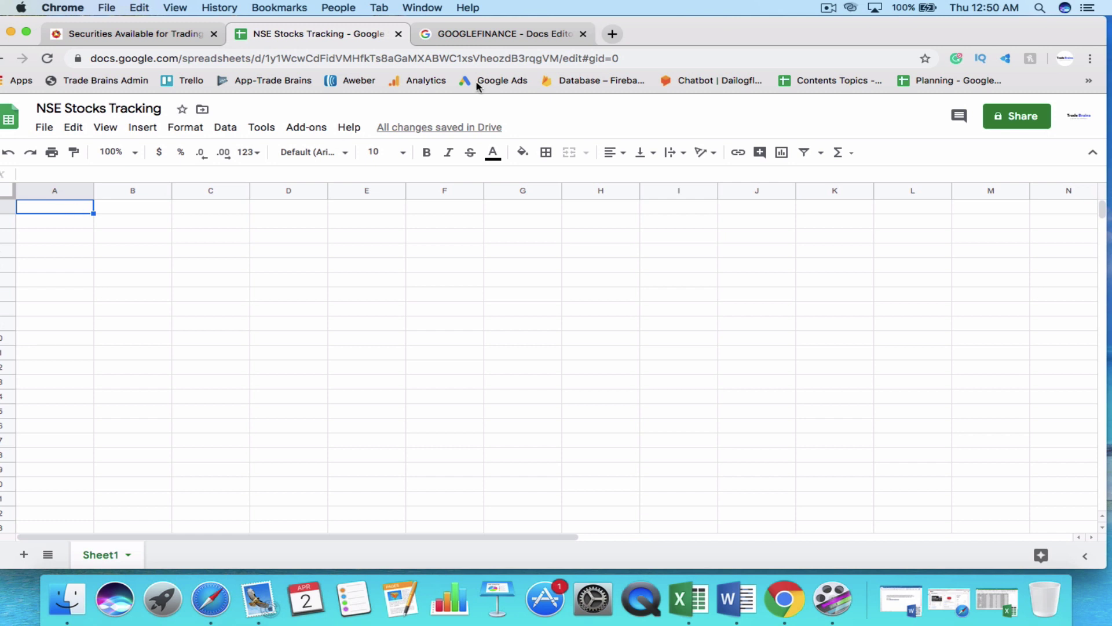
pyautogui.press('super+v')
pyautogui.click(248, 313)
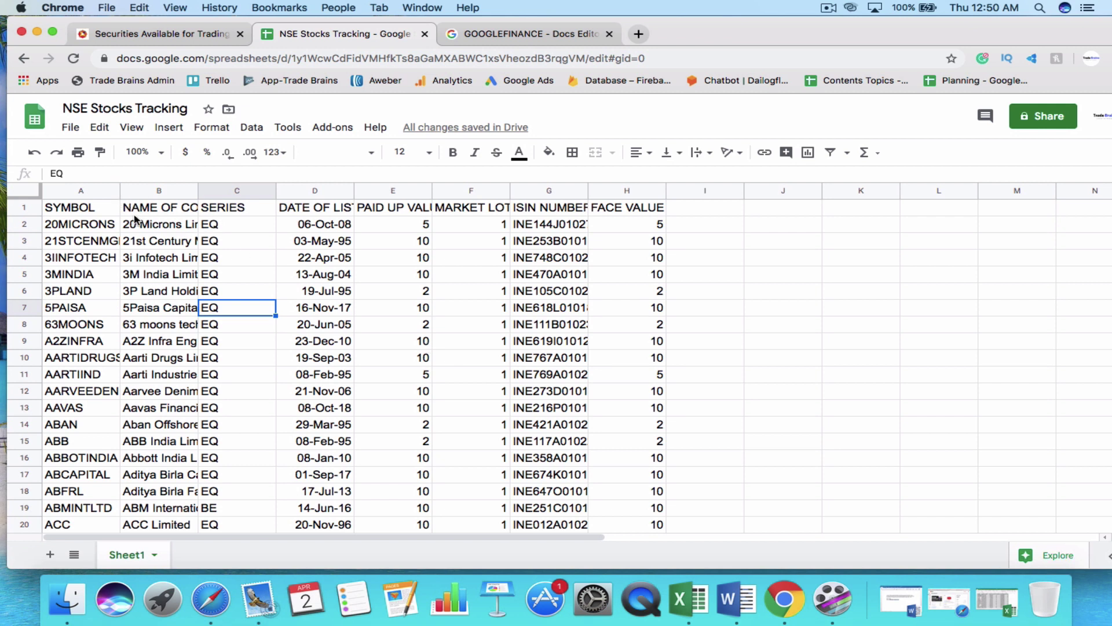
# Step: Widen column B so the NAME OF COMPANY header fits fully
pyautogui.click(85, 213)
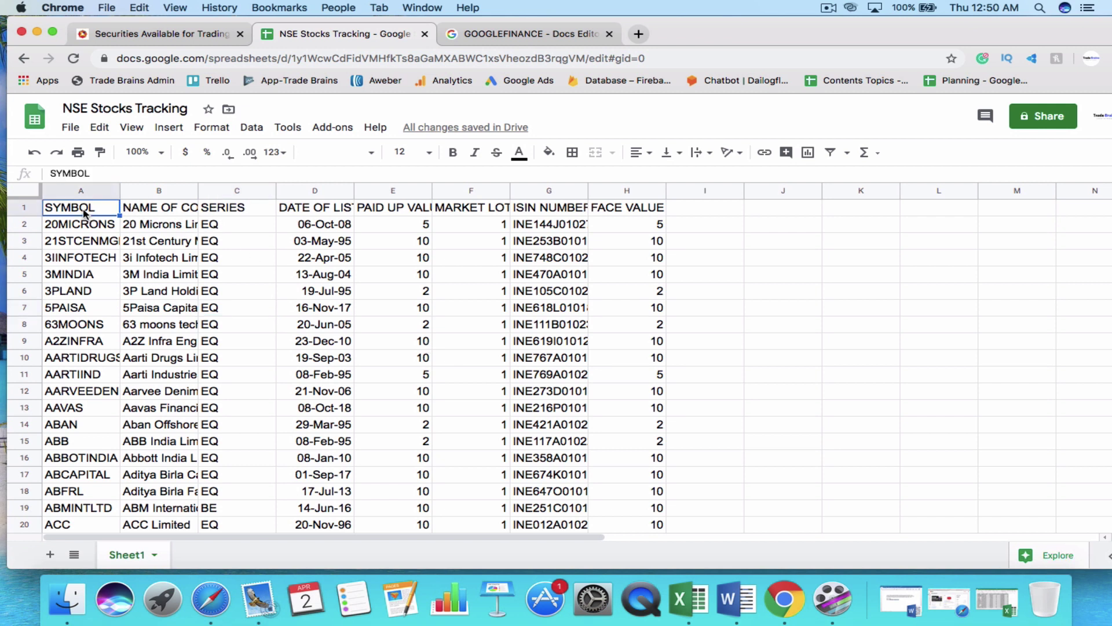
pyautogui.click(155, 213)
pyautogui.moveTo(198, 191); pyautogui.dragTo(242, 193)
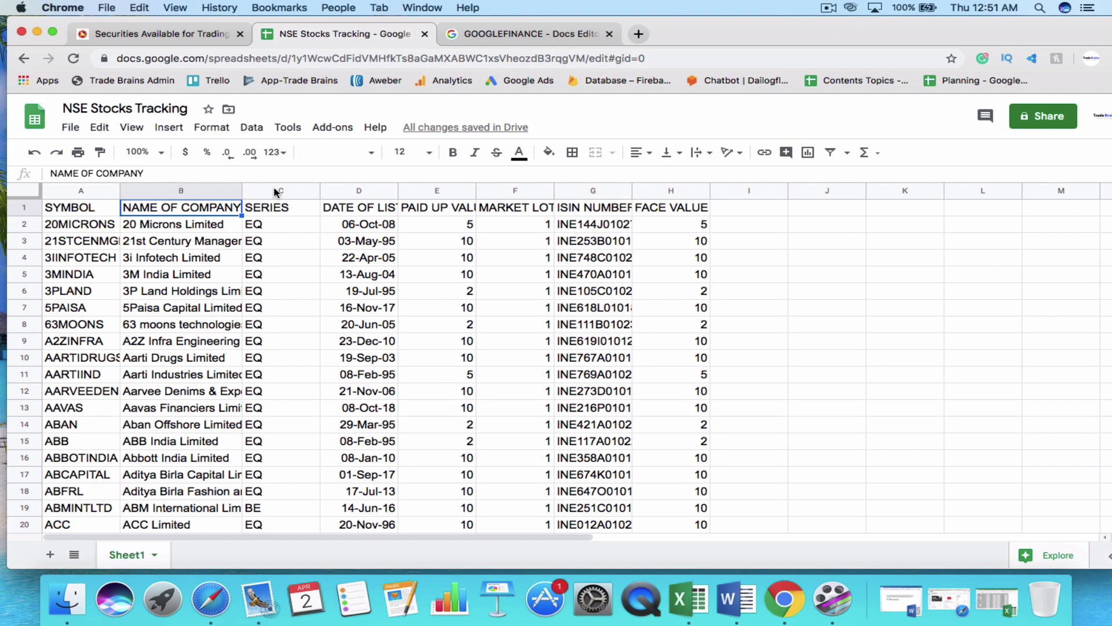
# Step: Delete columns C to G, from SERIES through ISIN NUMBER
pyautogui.moveTo(281, 191); pyautogui.dragTo(576, 190)
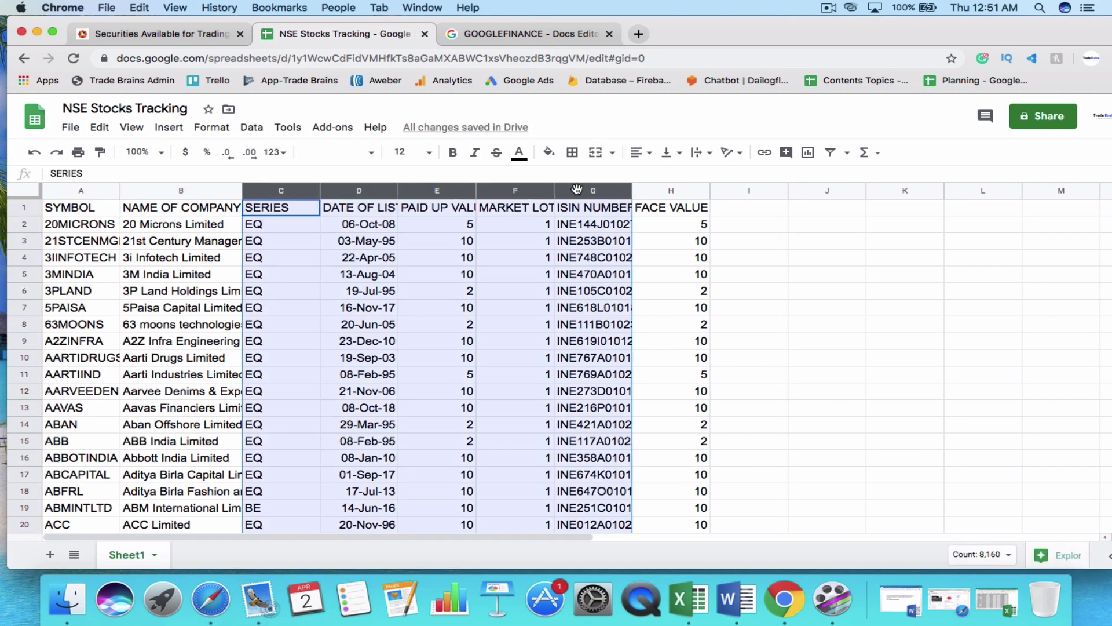
pyautogui.rightClick(576, 190)
pyautogui.click(650, 294)
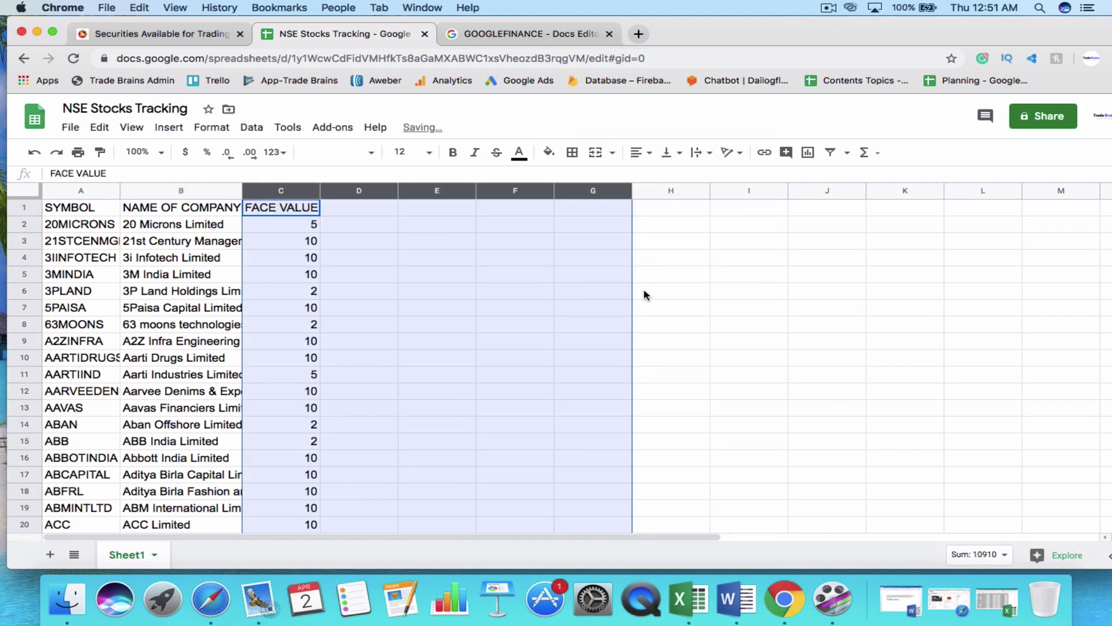
pyautogui.click(593, 323)
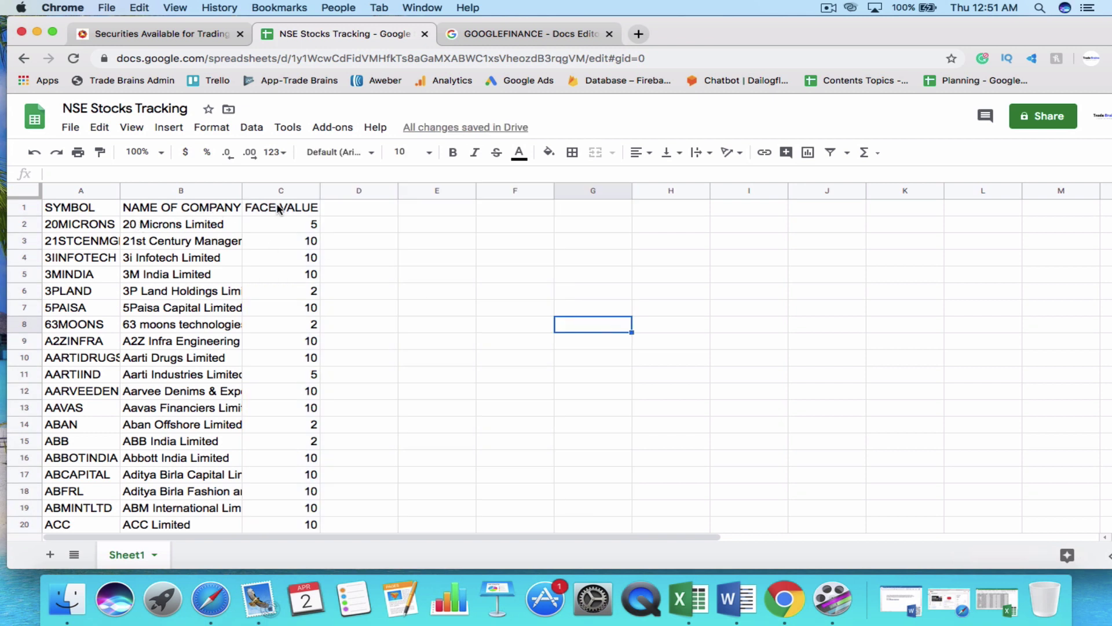
# Step: Enter the header CURRENT PRICE in cell D1
pyautogui.click(337, 209)
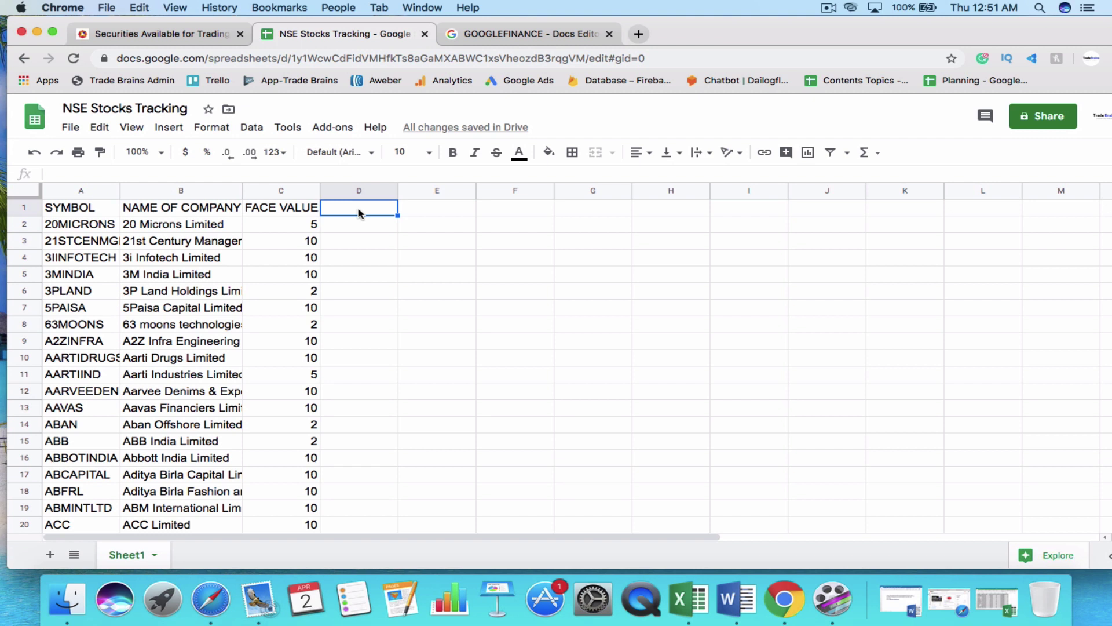
pyautogui.write('CU')
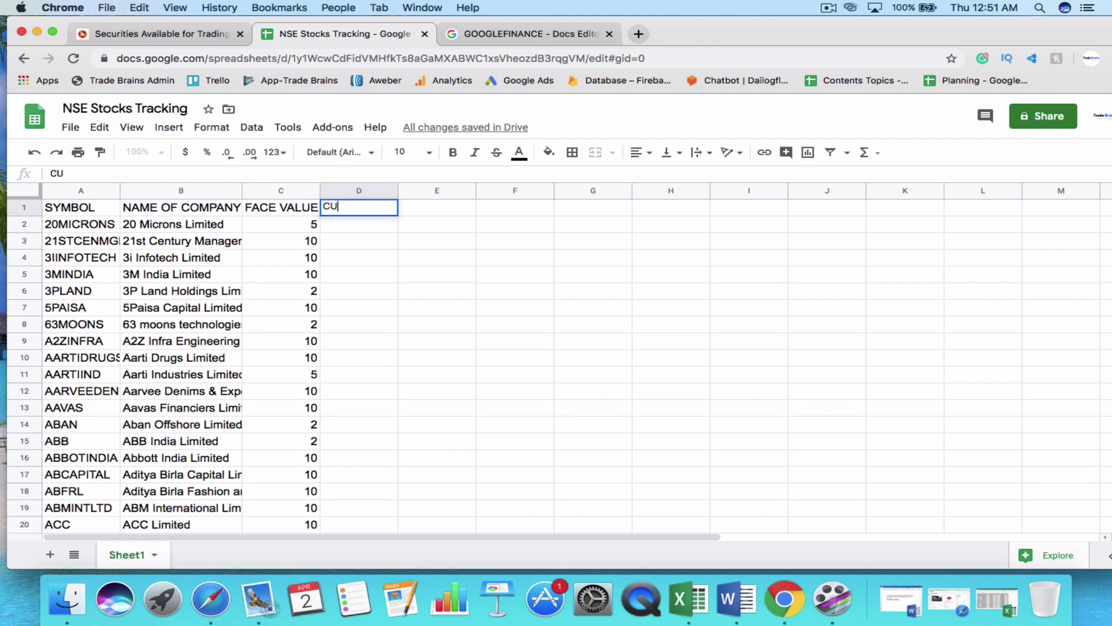
pyautogui.write('RRENT PRICE')
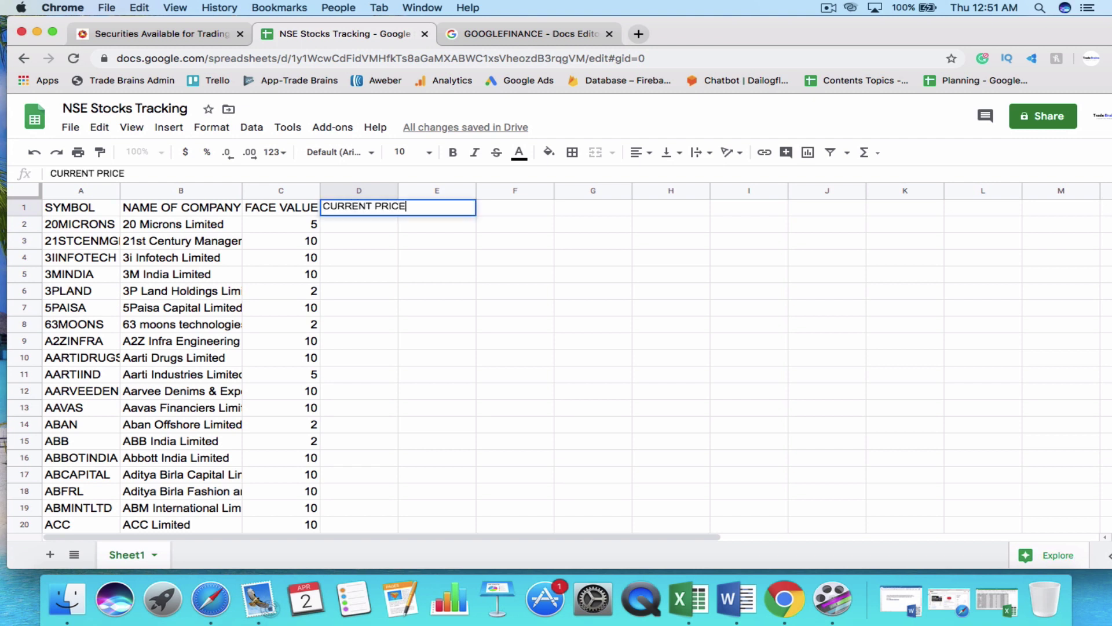
pyautogui.press('Tab')
# Step: Enter the headers 52W HIGH in cell E1 and 52W LOW in cell F1
pyautogui.write('5')
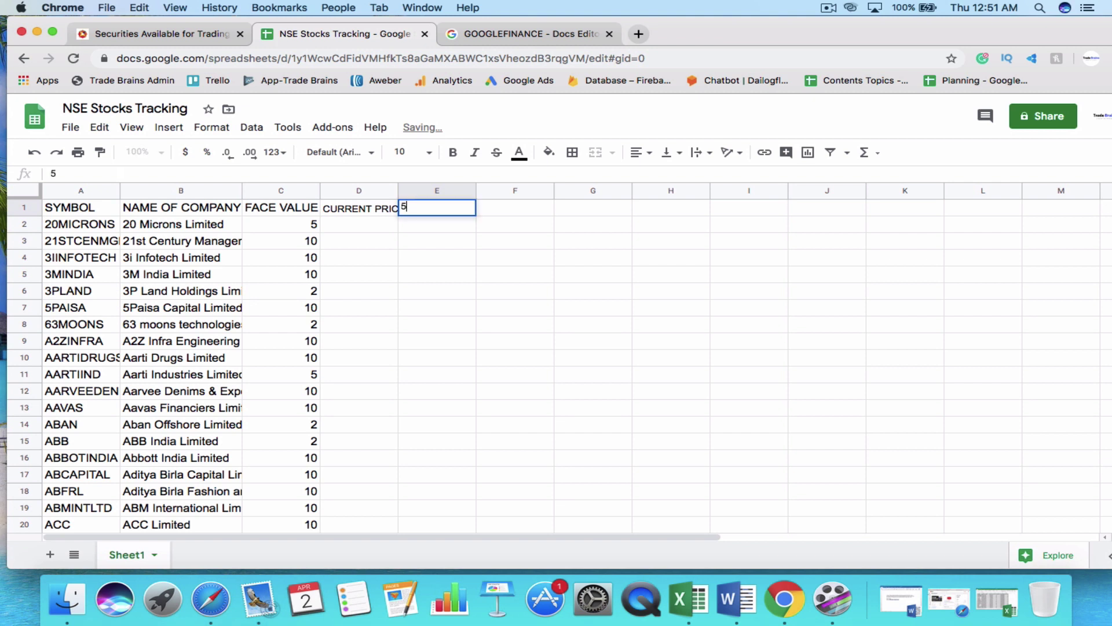
pyautogui.write('2W High')
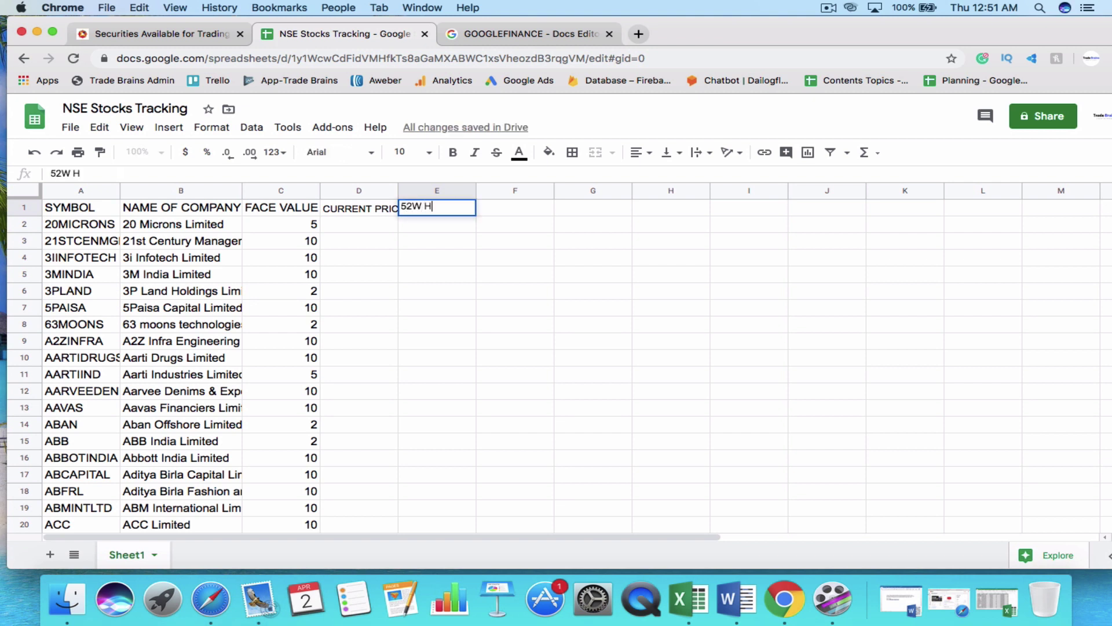
pyautogui.press('BackSpace')
pyautogui.press('BackSpace')
pyautogui.press('BackSpace')
pyautogui.write('IGH')
pyautogui.press('Tab')
pyautogui.write('52W L')
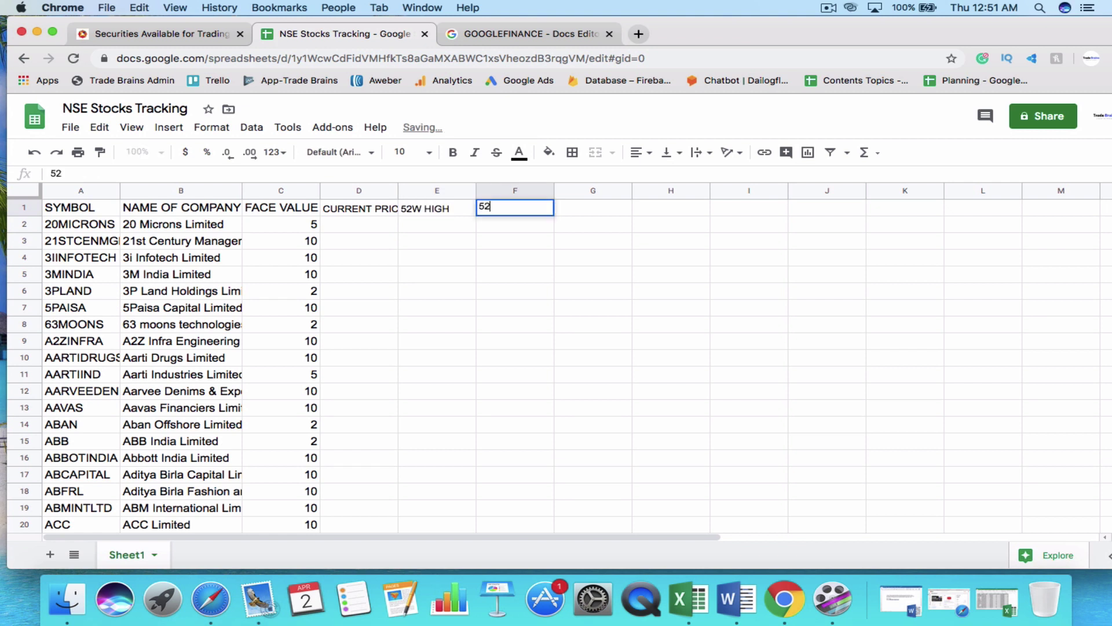
pyautogui.press('BackSpace')
pyautogui.press('BackSpace')
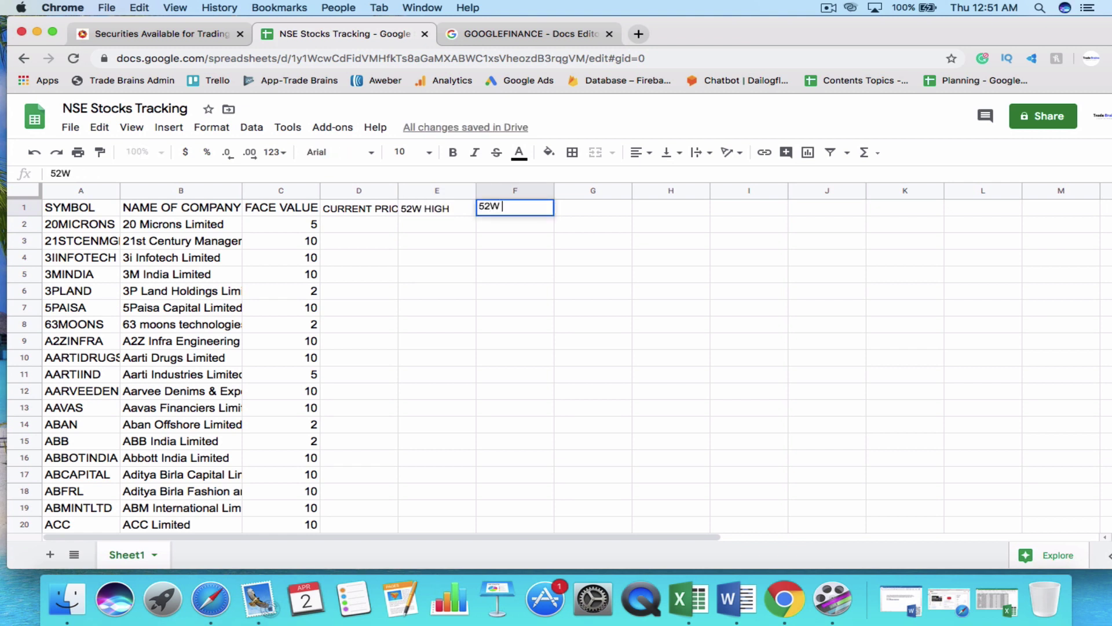
pyautogui.write('LOW')
pyautogui.press('Return')
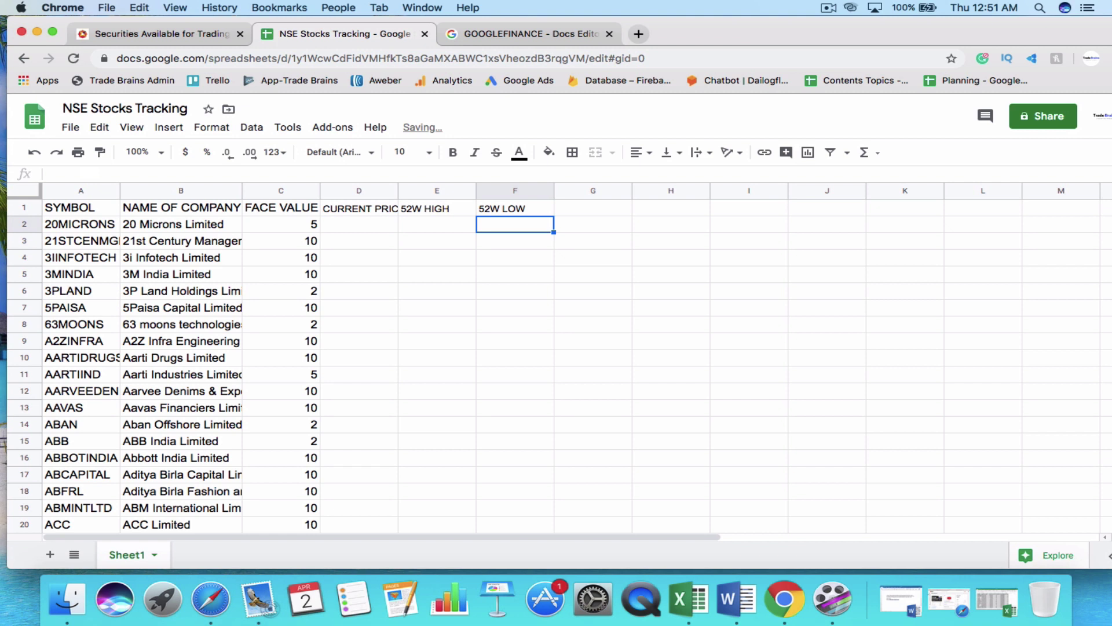
pyautogui.press('Up')
pyautogui.press('Left')
pyautogui.press('Left')
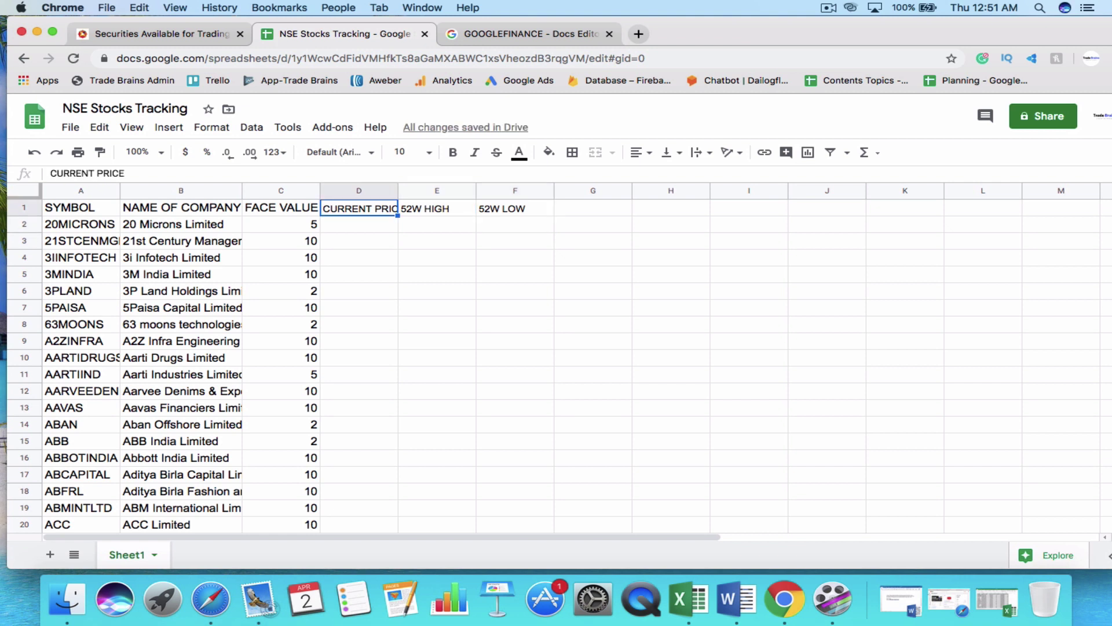
pyautogui.press('Right')
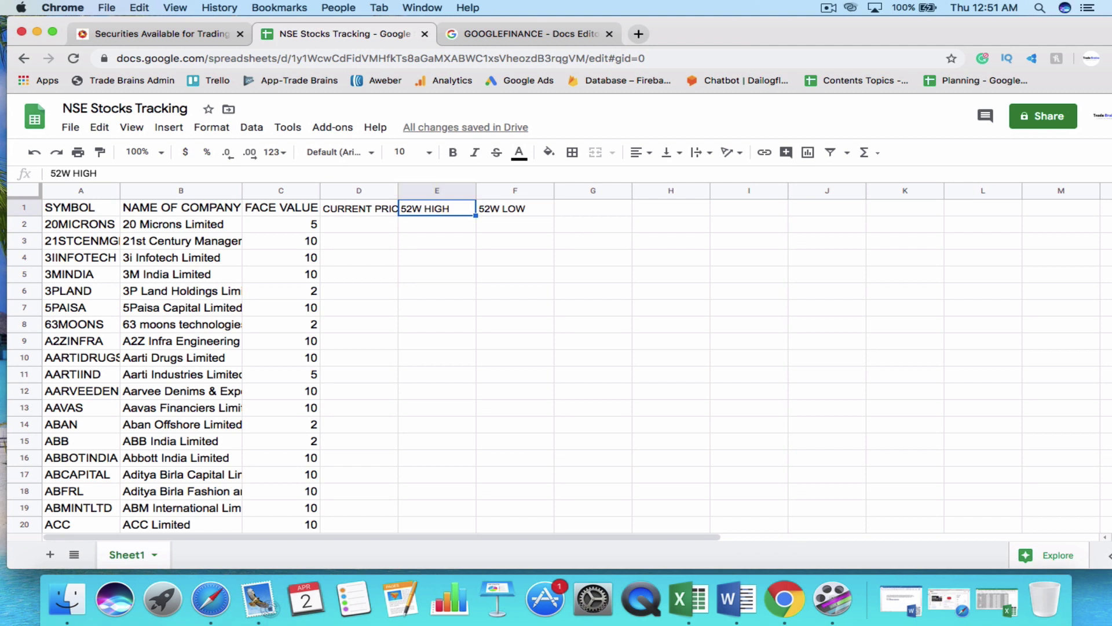
pyautogui.press('Right')
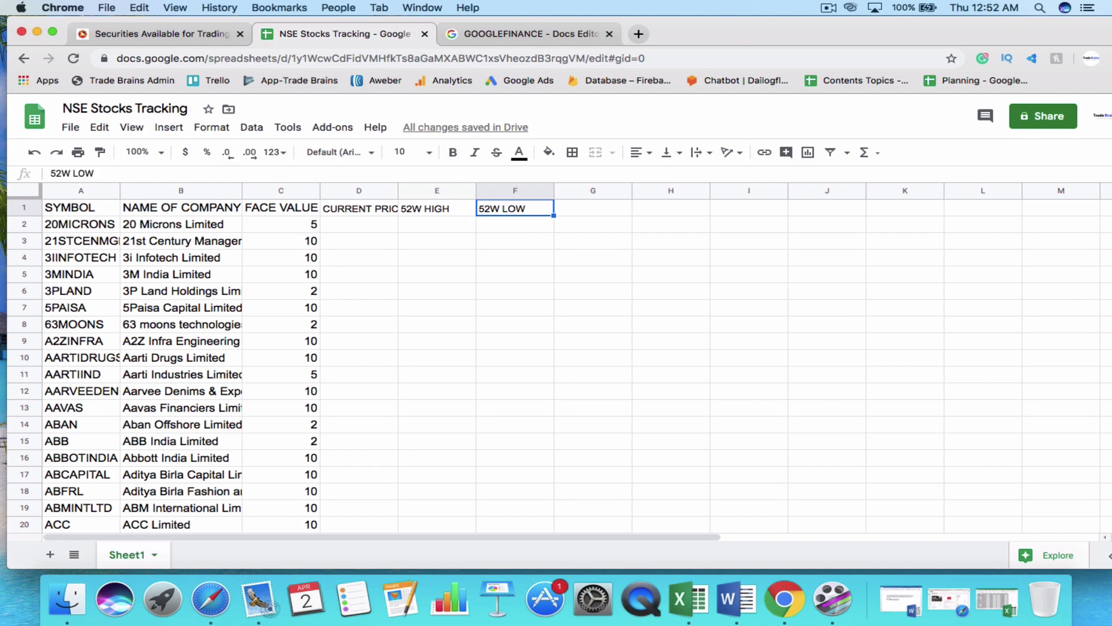
# Step: Copy the GOOGLEFINANCE("NASDAQ:GOOG","price" part of the second sample formula on the GOOGLEFINANCE help page
pyautogui.click(350, 225)
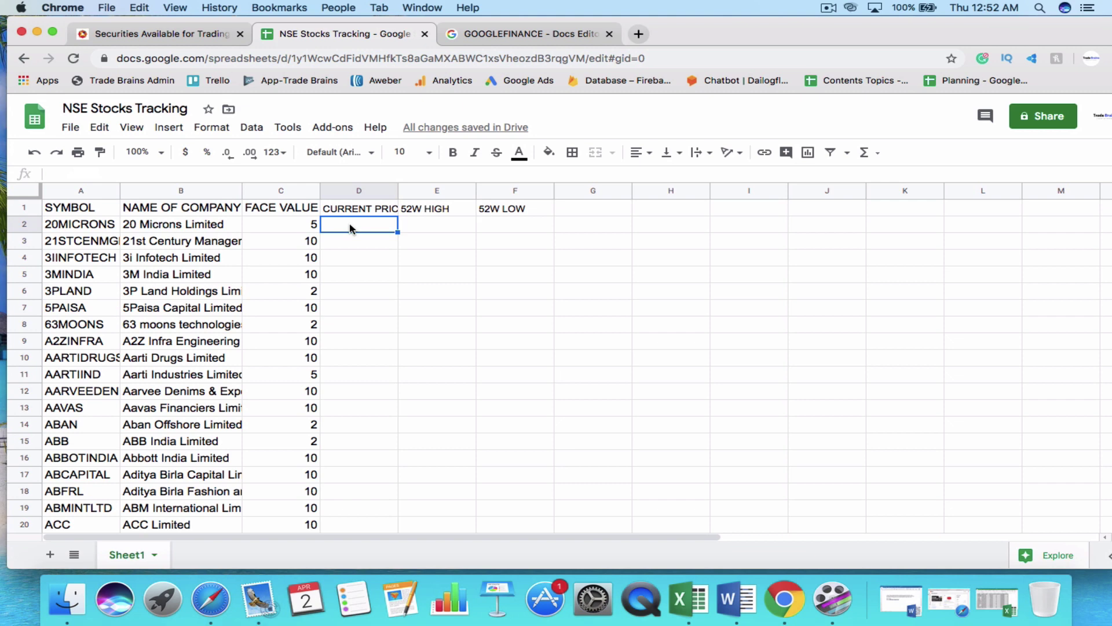
pyautogui.click(524, 33)
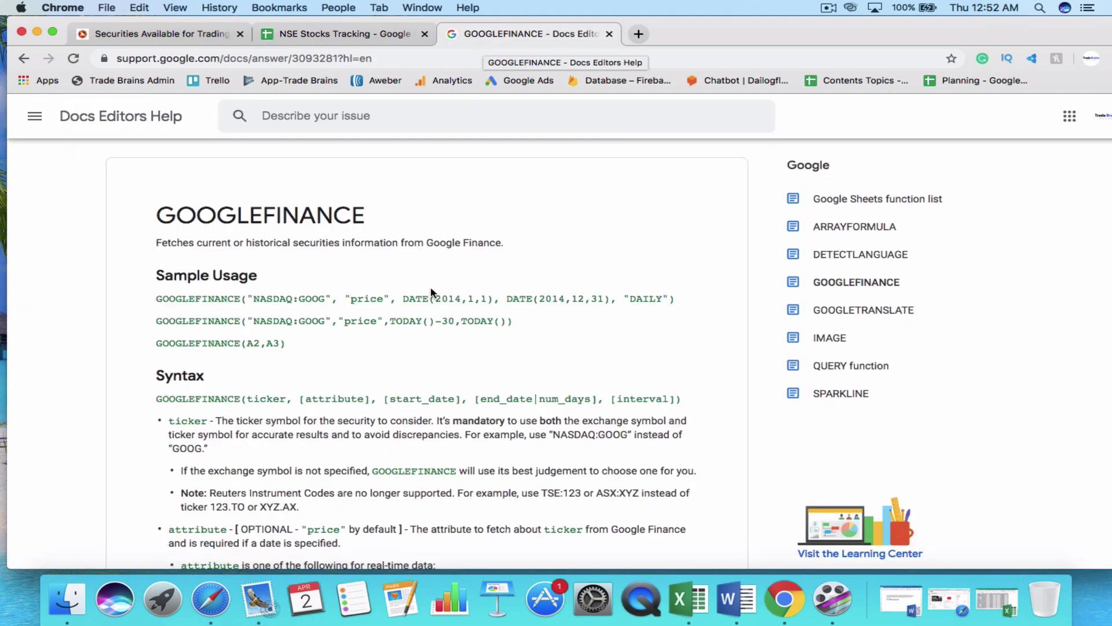
pyautogui.scroll(-3, 431, 292)
pyautogui.scroll(1, 431, 292)
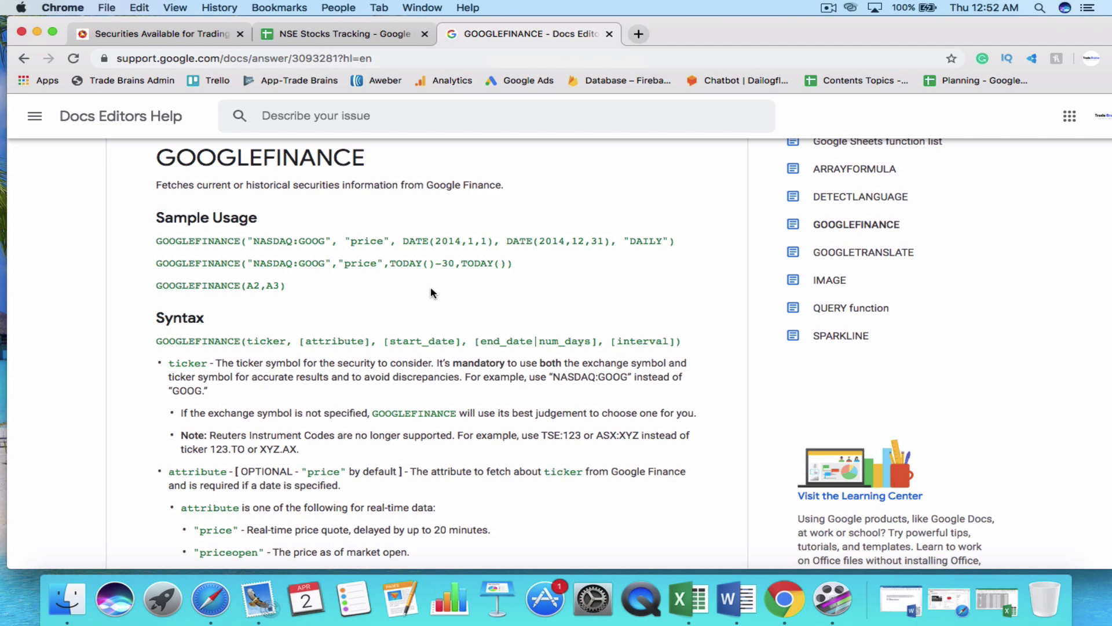
pyautogui.moveTo(156, 264); pyautogui.dragTo(383, 264)
pyautogui.press('super+c')
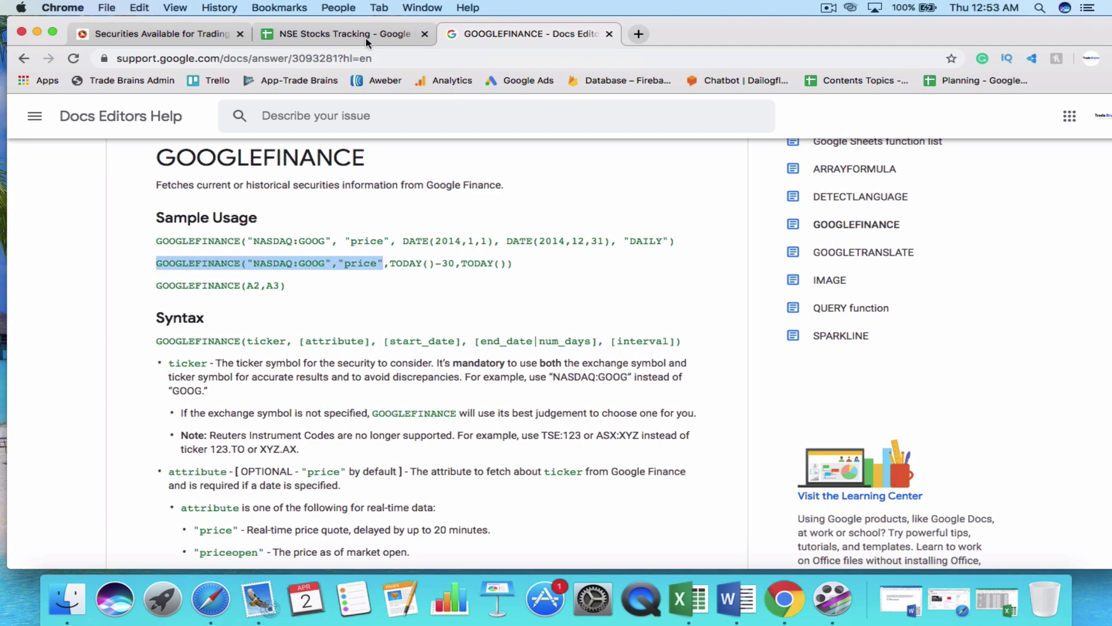
# Step: Enter =GOOGLEFINANCE(A2,"price") in cell D2 of the NSE Stocks Tracking sheet, replacing the copied sample's ticker with a reference to A2
pyautogui.click(366, 36)
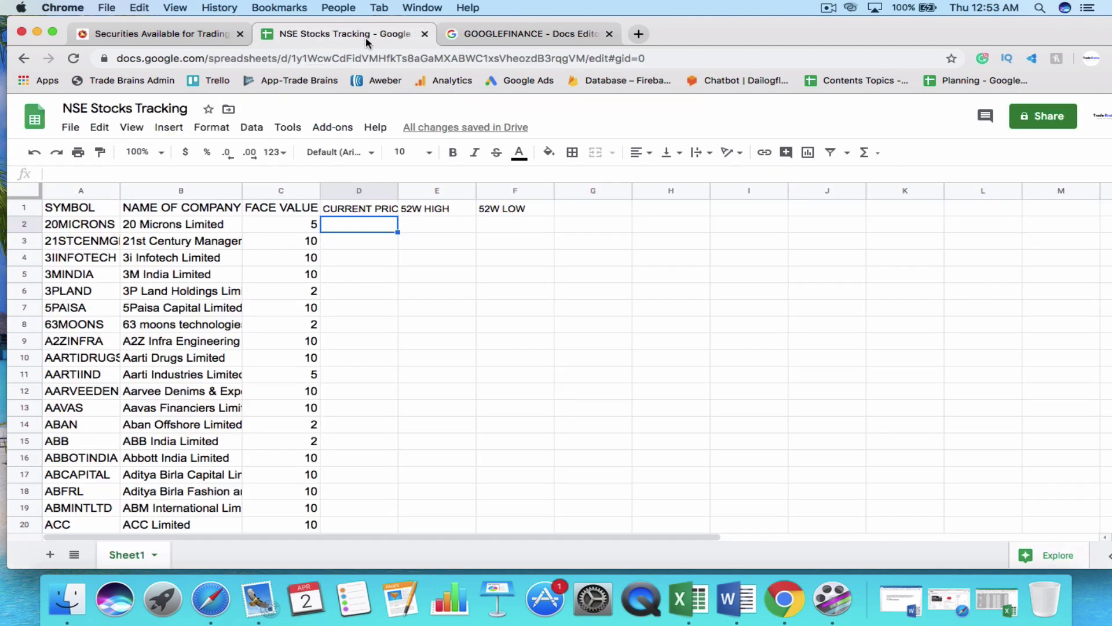
pyautogui.doubleClick(338, 227)
pyautogui.write('=')
pyautogui.press('super+v')
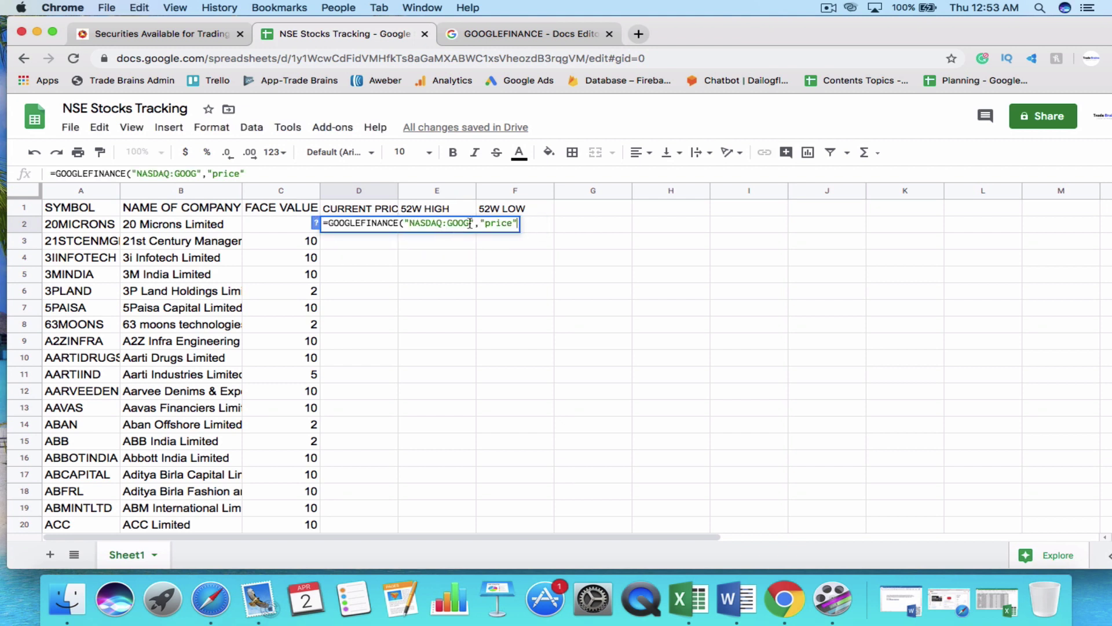
pyautogui.moveTo(474, 223); pyautogui.dragTo(405, 221)
pyautogui.press('BackSpace')
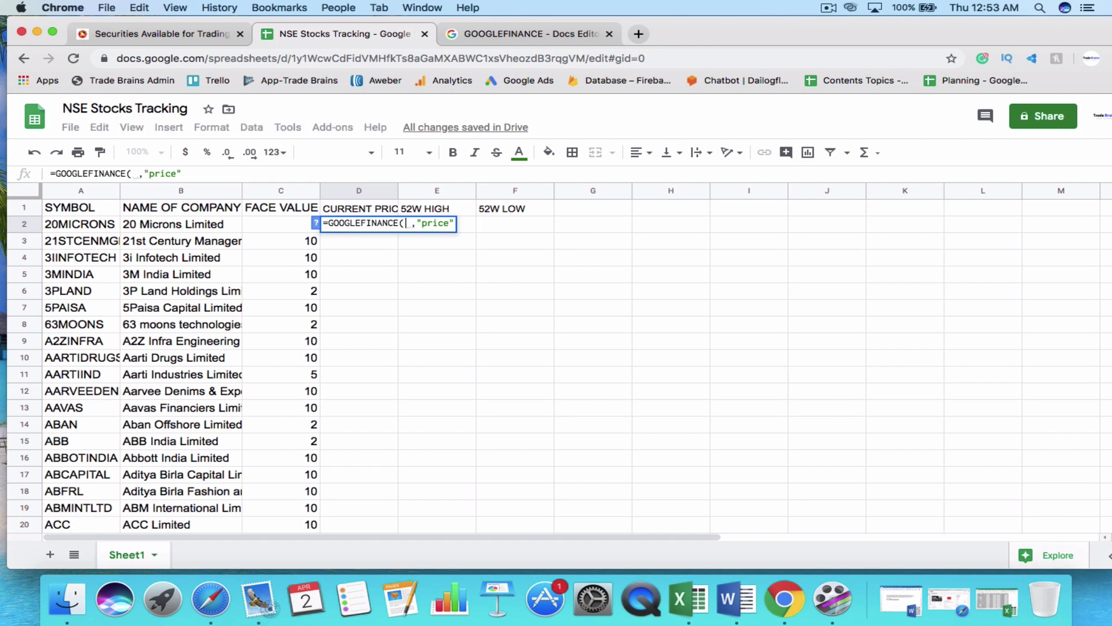
pyautogui.click(79, 227)
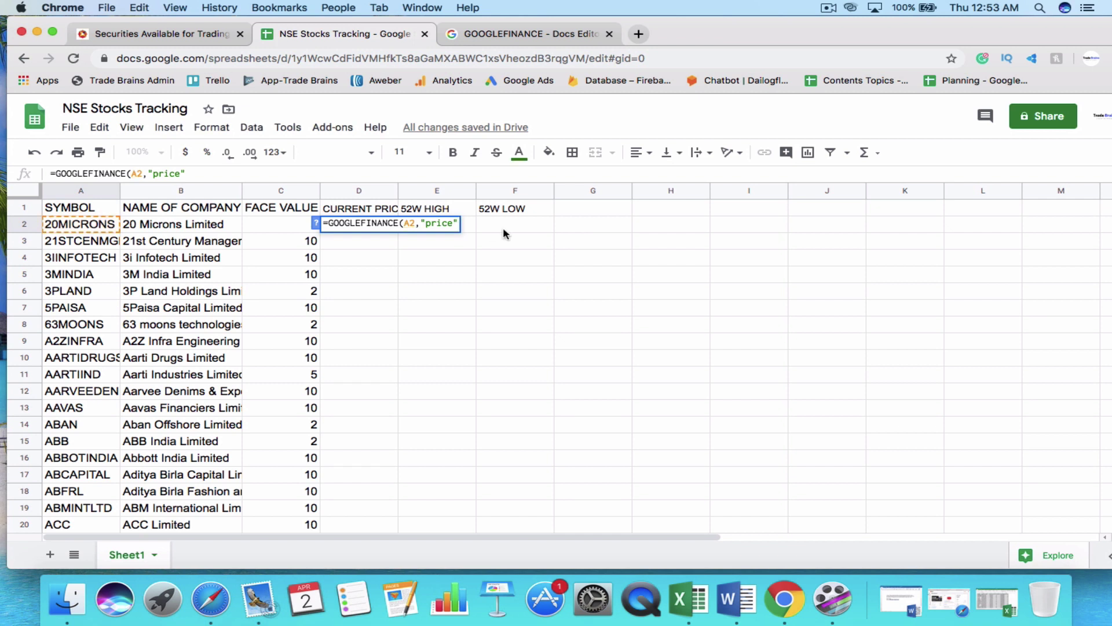
pyautogui.write(')')
pyautogui.press('Return')
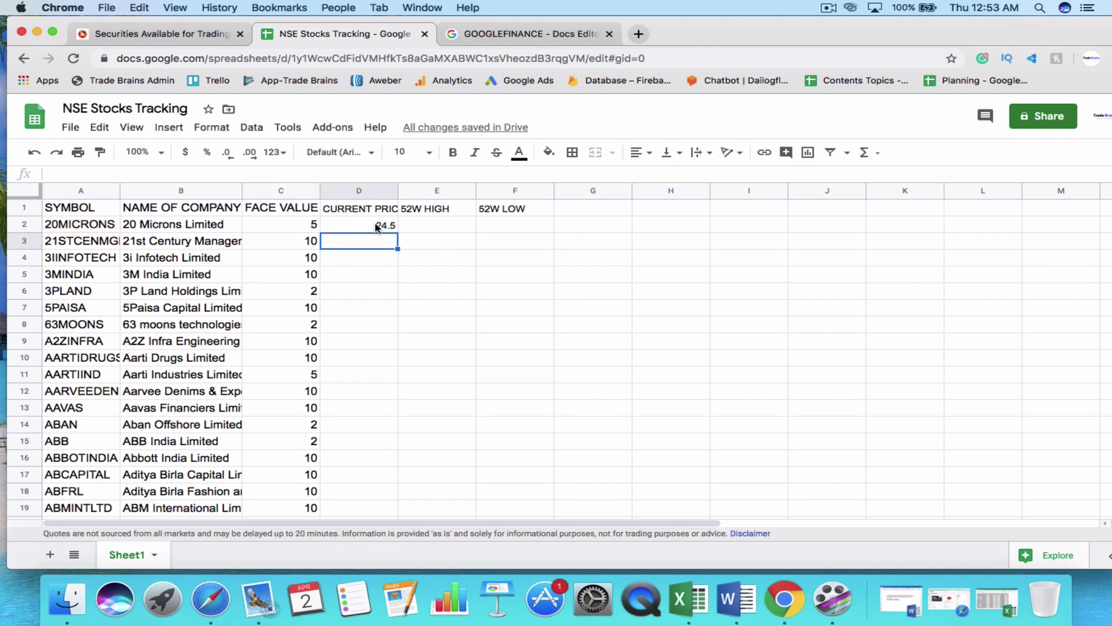
pyautogui.click(377, 228)
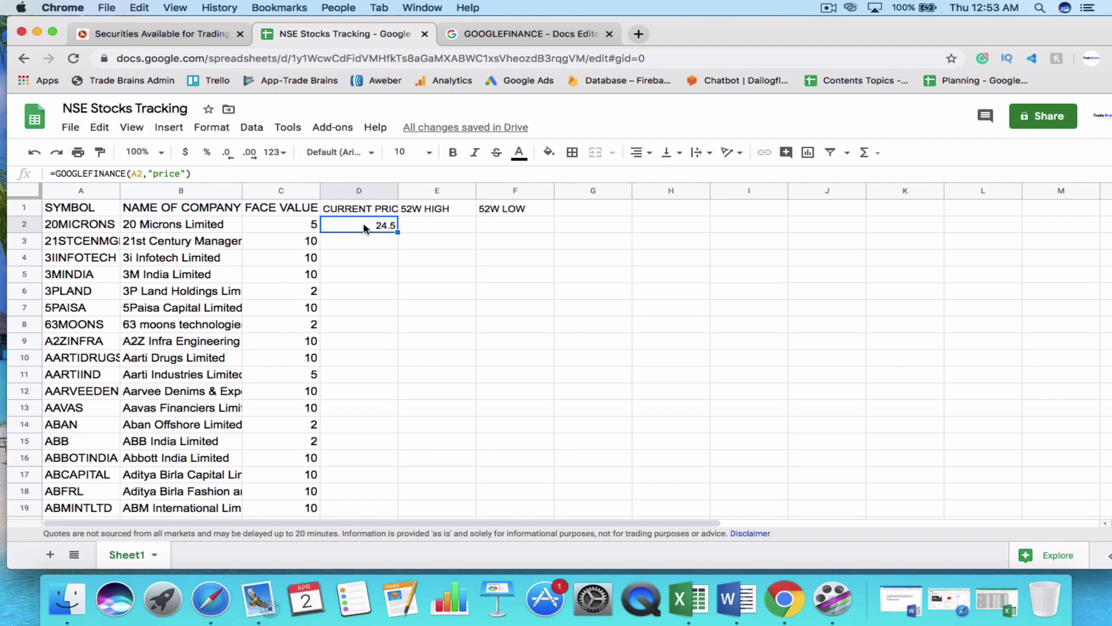
# Step: Look up the attributes for the 52-week high and low prices on the GOOGLEFINANCE help page
pyautogui.click(445, 227)
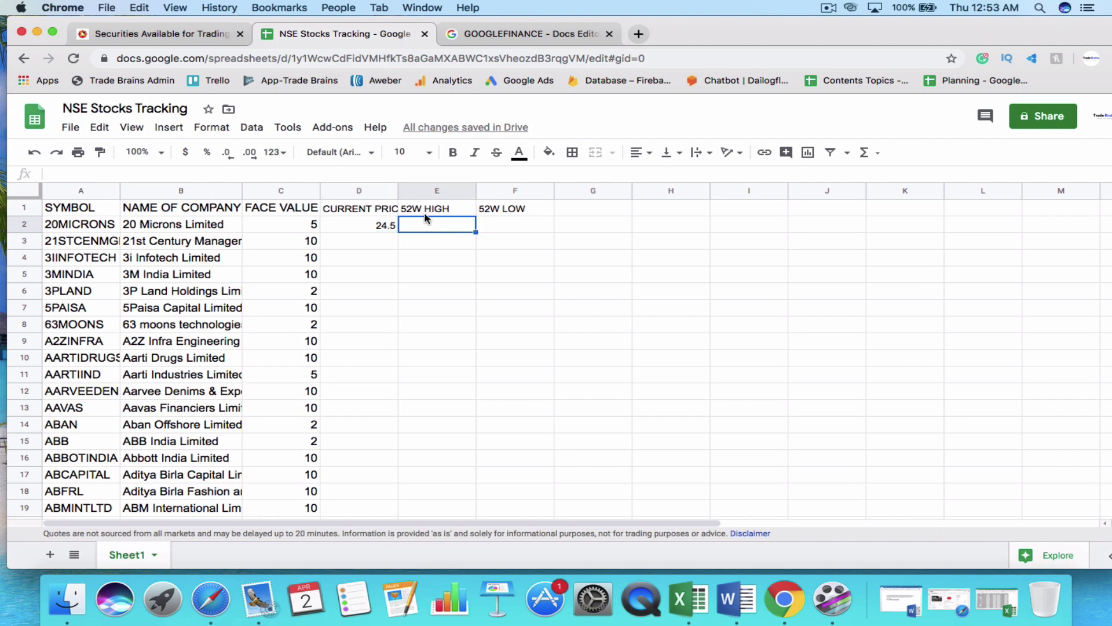
pyautogui.click(521, 34)
pyautogui.scroll(-1, 360, 383)
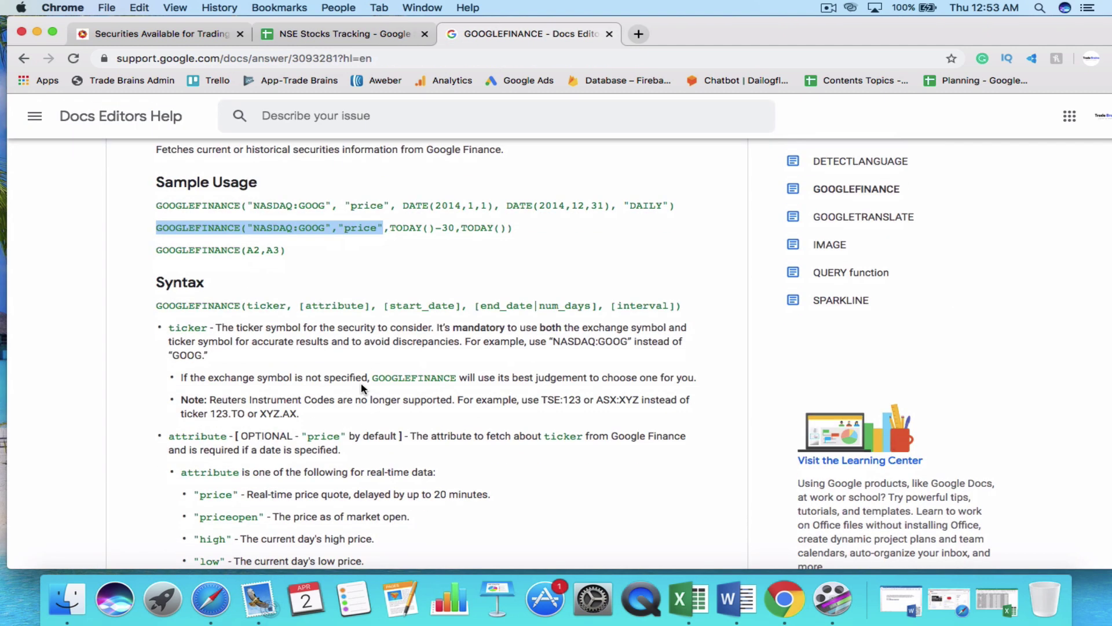
pyautogui.scroll(-5, 360, 383)
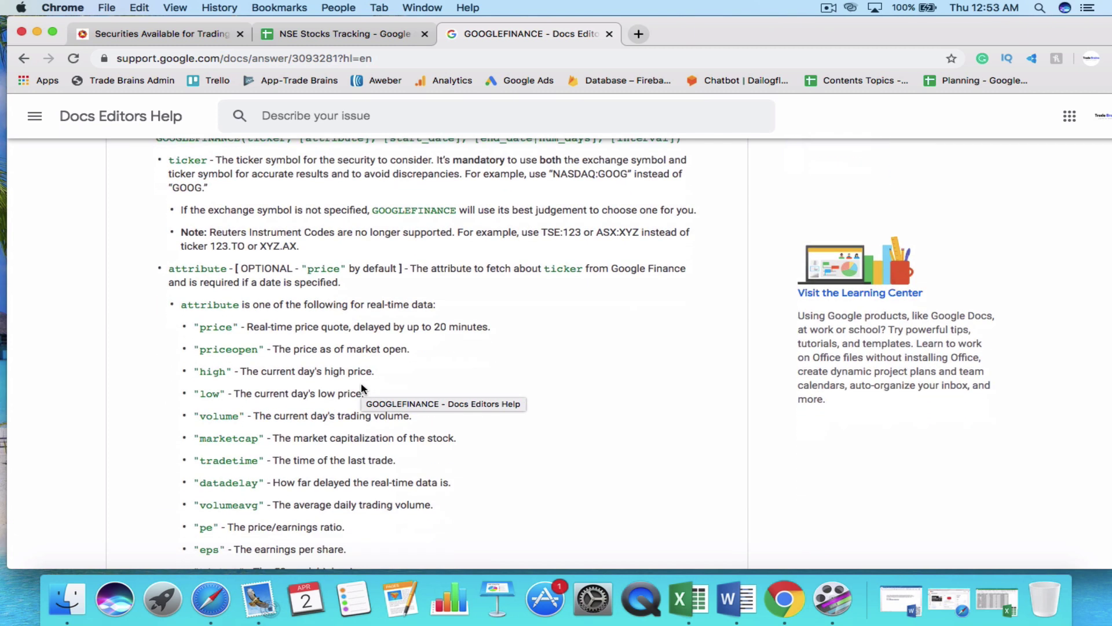
pyautogui.scroll(-4, 360, 382)
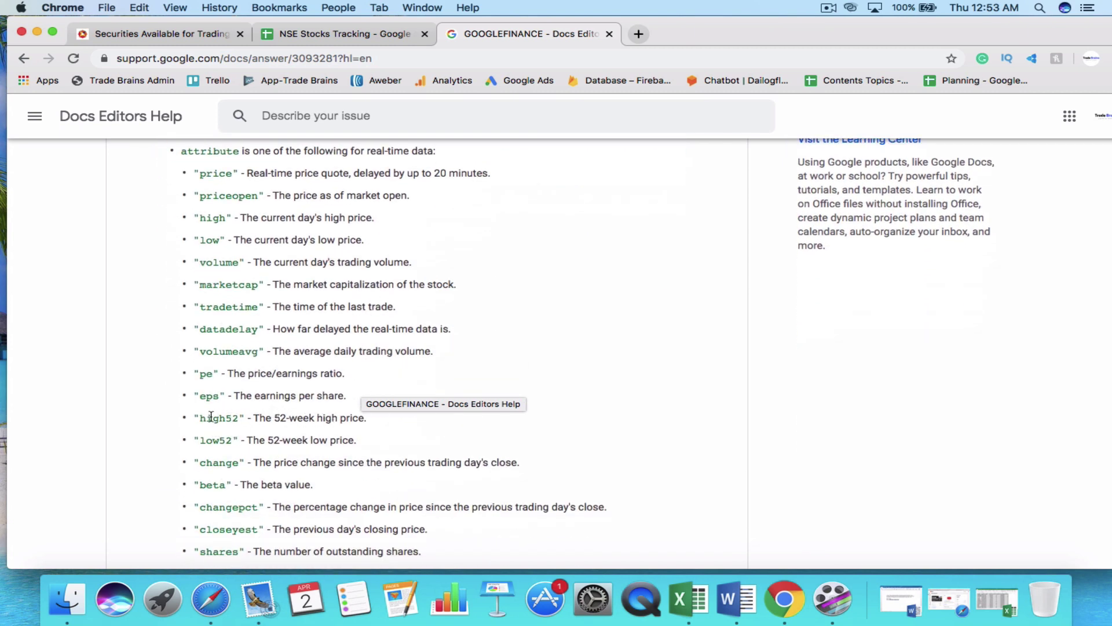
# Step: Copy the current price formula from D2 of the NSE Stocks Tracking sheet into cell E2 under 52W HIGH
pyautogui.click(373, 36)
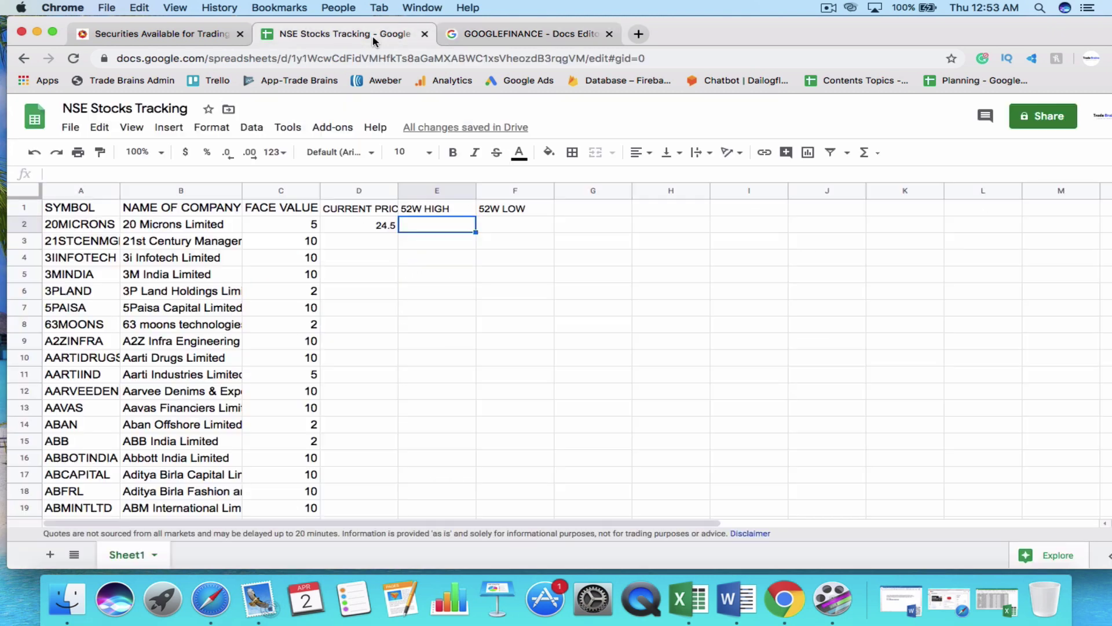
pyautogui.click(350, 224)
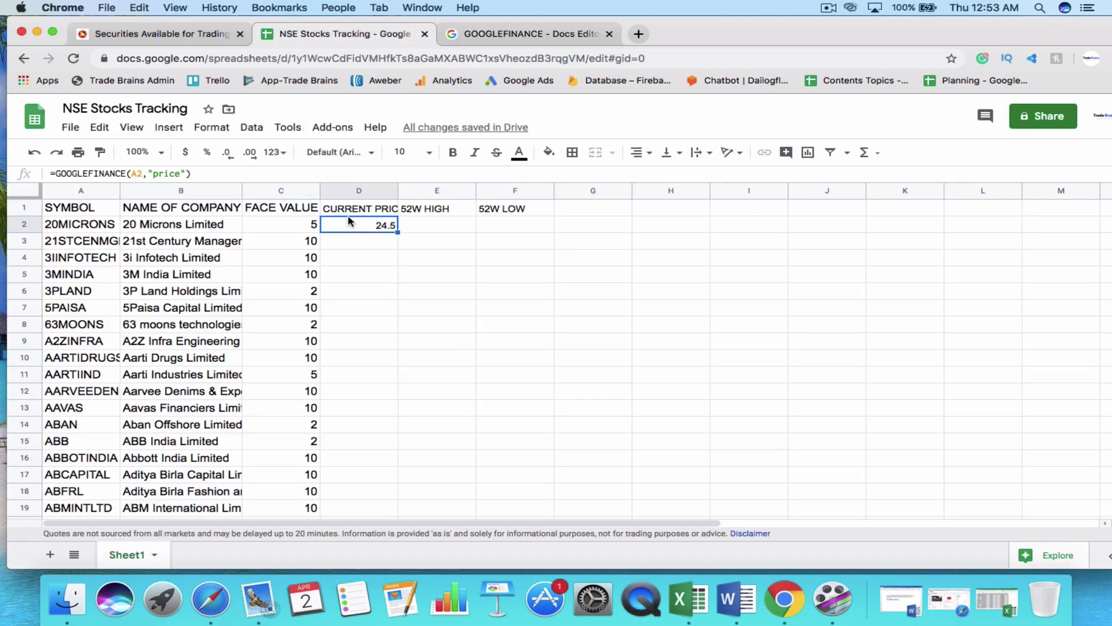
pyautogui.tripleClick(231, 172)
pyautogui.press('super+c')
pyautogui.click(454, 249)
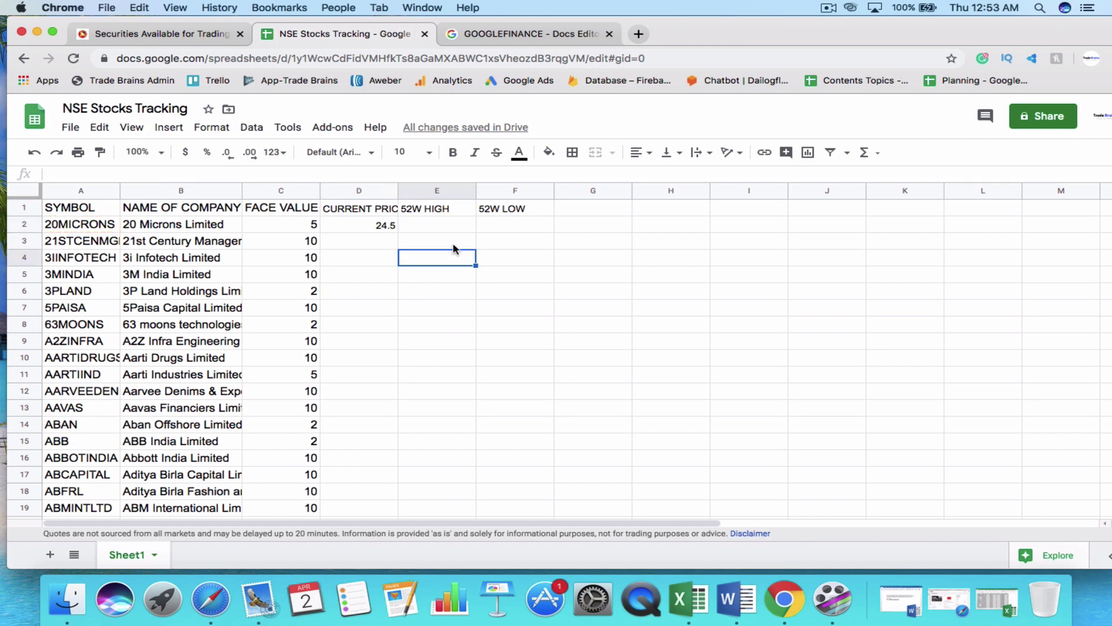
pyautogui.click(449, 226)
pyautogui.press('super+v')
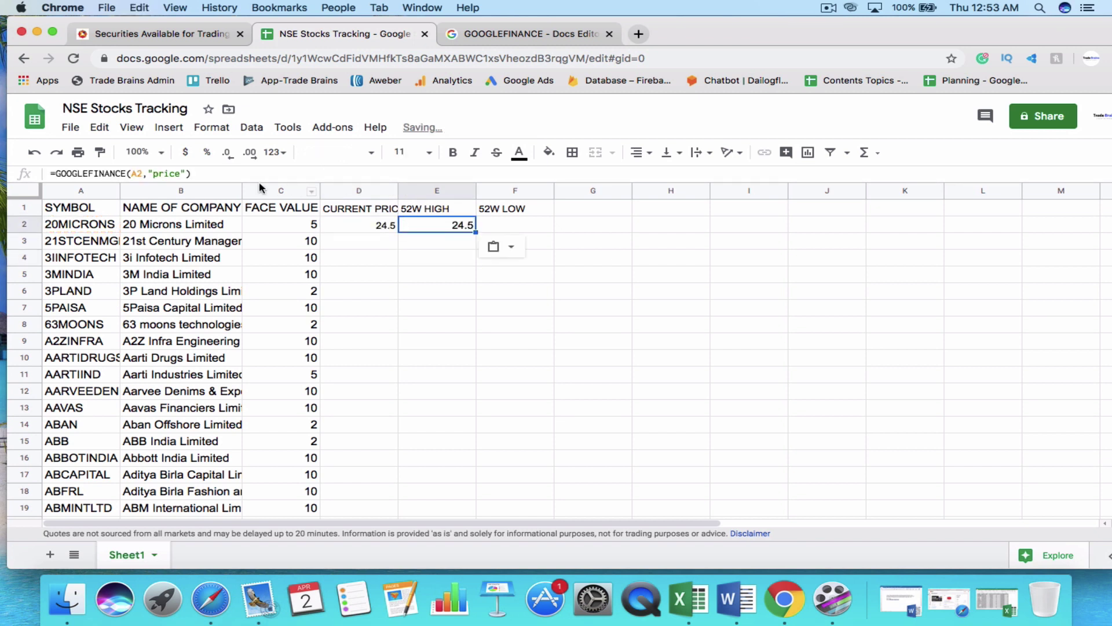
# Step: Change the attribute in E2's formula to high52, giving =GOOGLEFINANCE(A2,"high52")
pyautogui.doubleClick(168, 174)
pyautogui.click(184, 174)
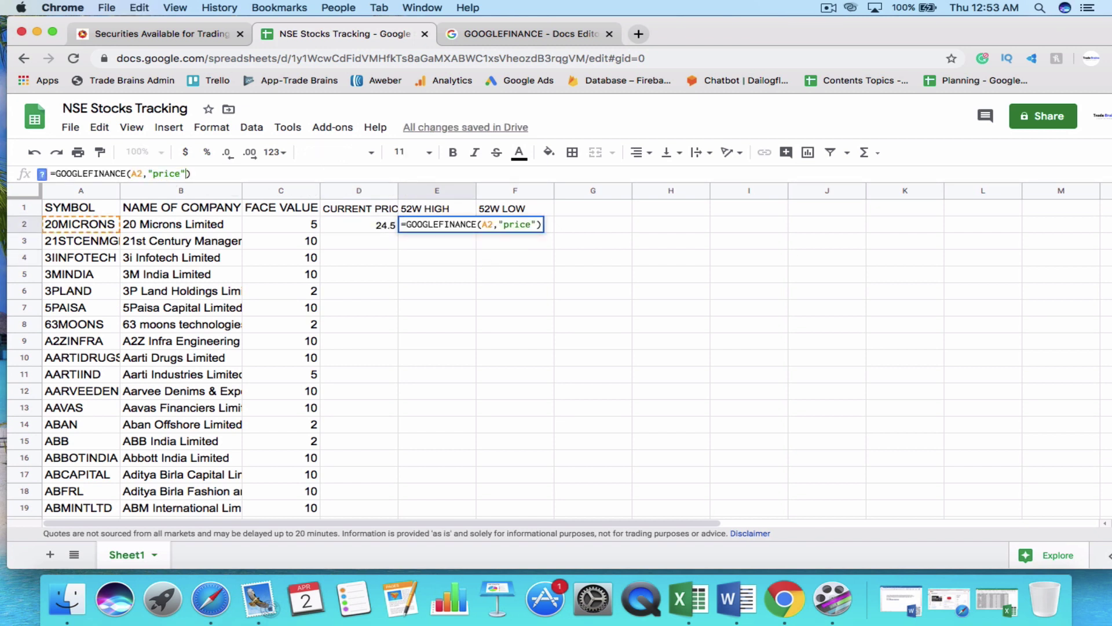
pyautogui.press('BackSpace')
pyautogui.press('BackSpace')
pyautogui.press('BackSpace')
pyautogui.press('BackSpace')
pyautogui.press('BackSpace')
pyautogui.write('high')
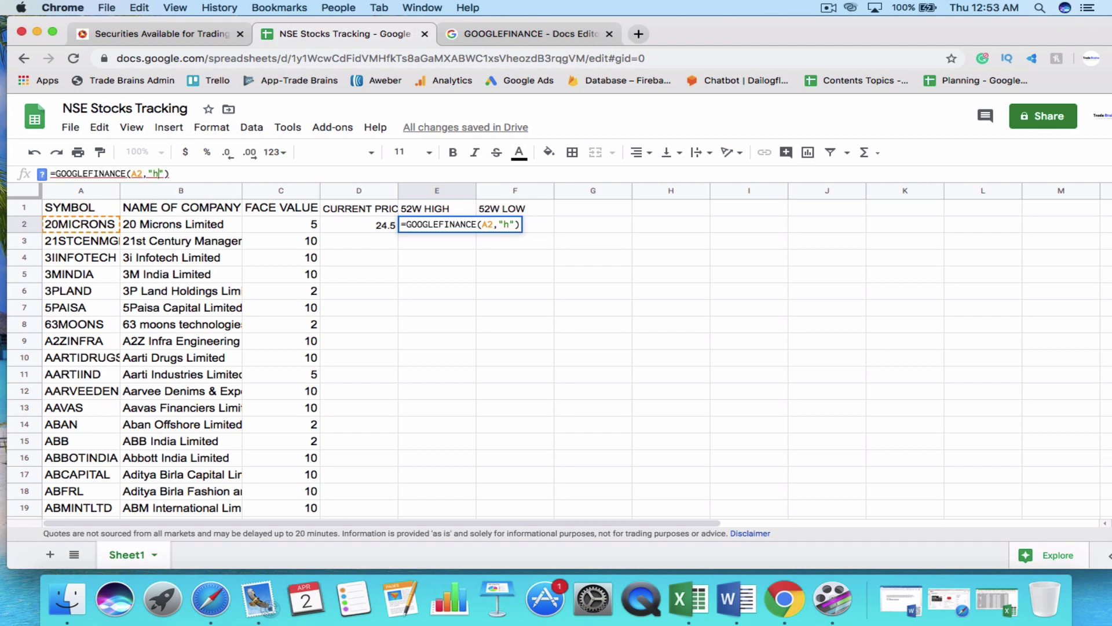
pyautogui.write('52')
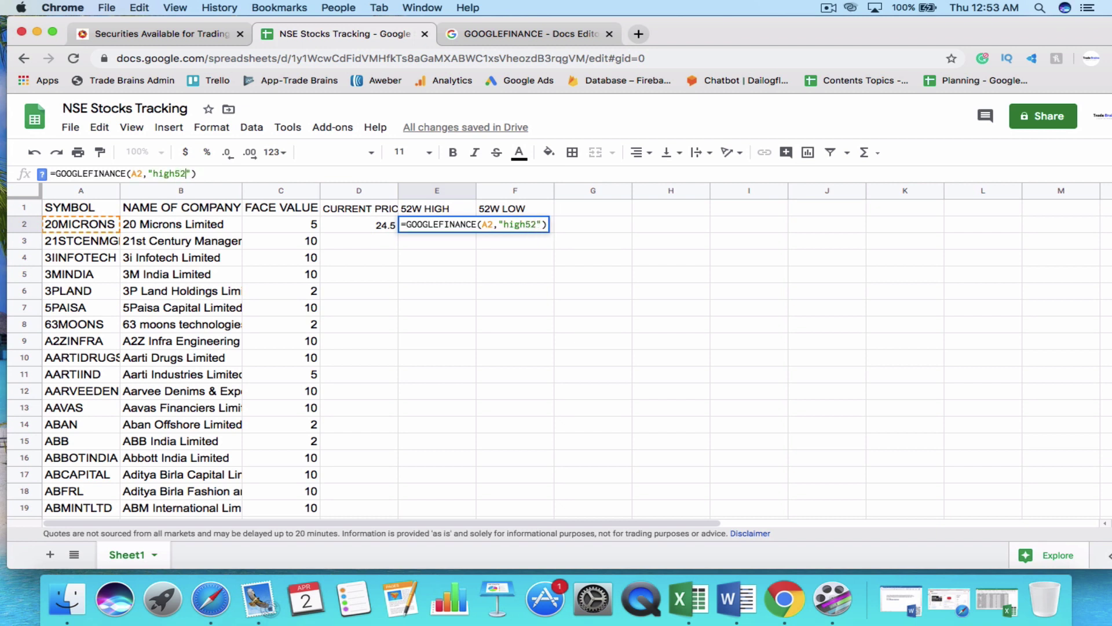
pyautogui.press('Return')
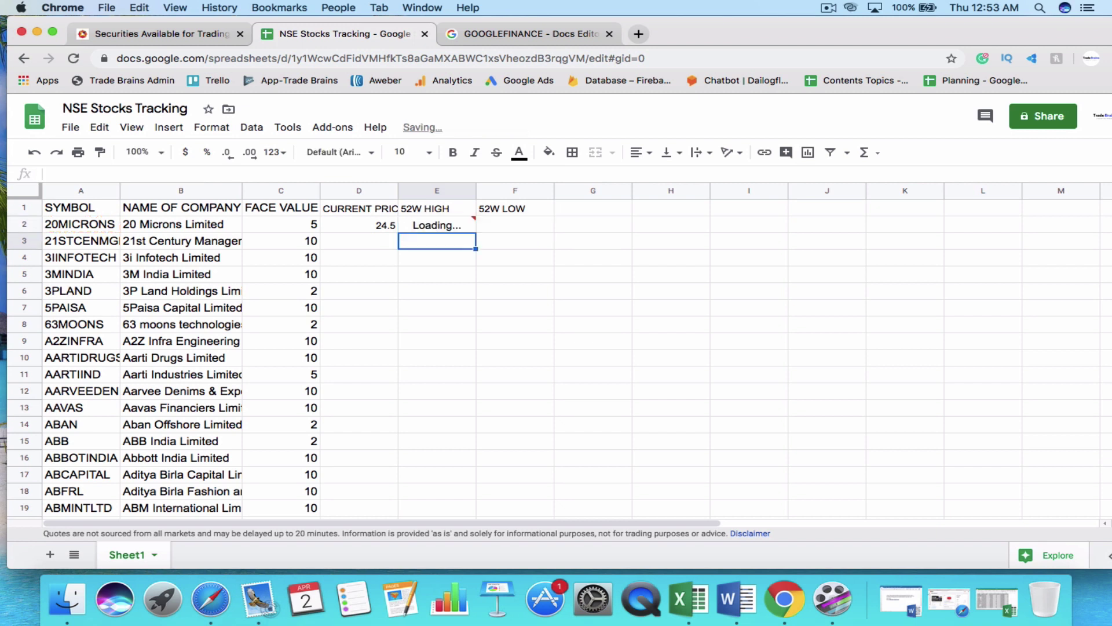
pyautogui.click(453, 227)
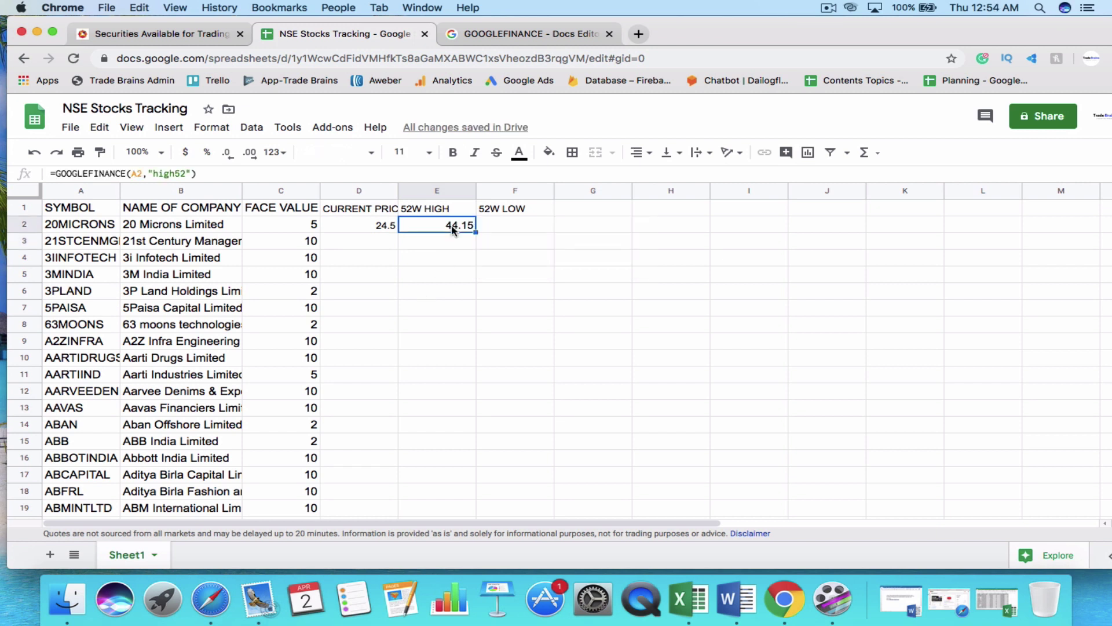
# Step: Paste the copied price formula into F2 and change its attribute to low52, giving =GOOGLEFINANCE(A2,"low52")
pyautogui.click(533, 225)
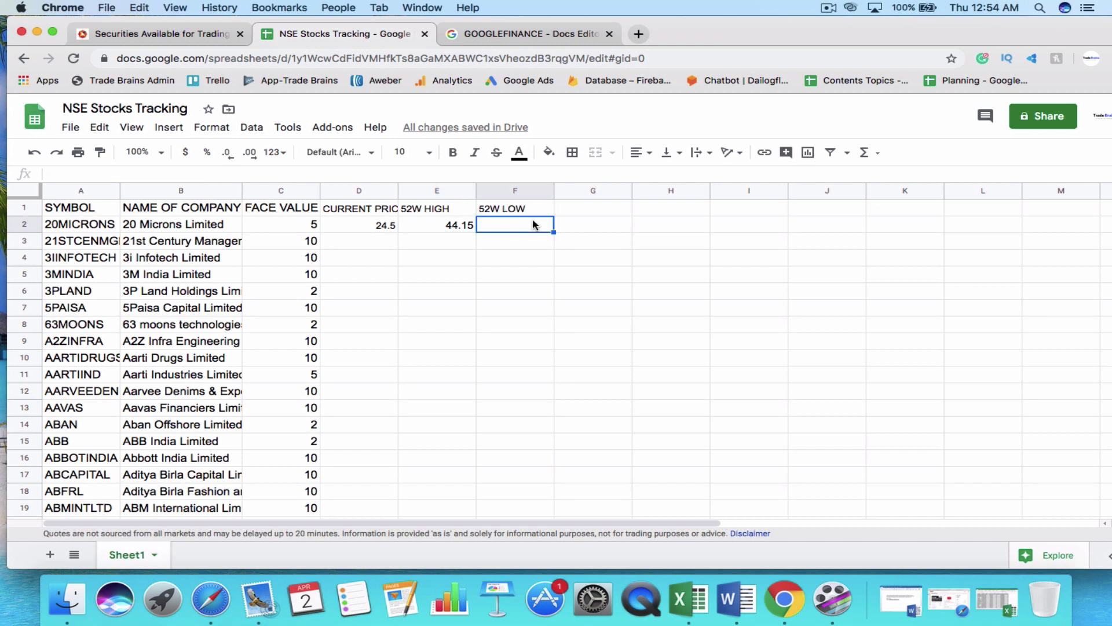
pyautogui.click(380, 173)
pyautogui.press('super+v')
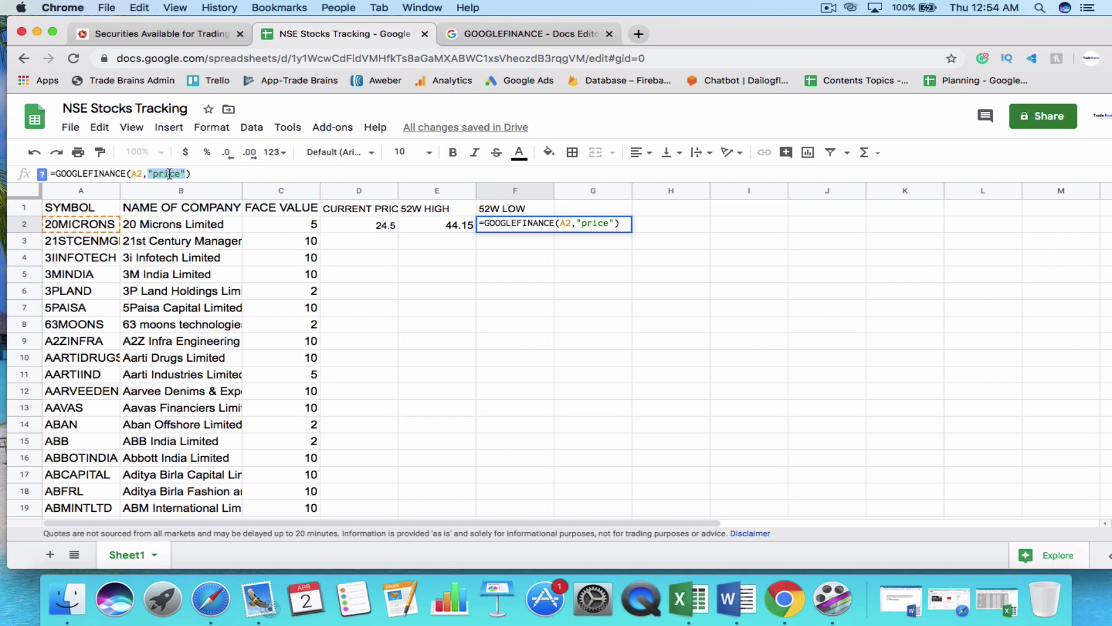
pyautogui.click(183, 174)
pyautogui.press('BackSpace')
pyautogui.press('BackSpace')
pyautogui.press('BackSpace')
pyautogui.press('BackSpace')
pyautogui.press('BackSpace')
pyautogui.write('low52')
pyautogui.press('Return')
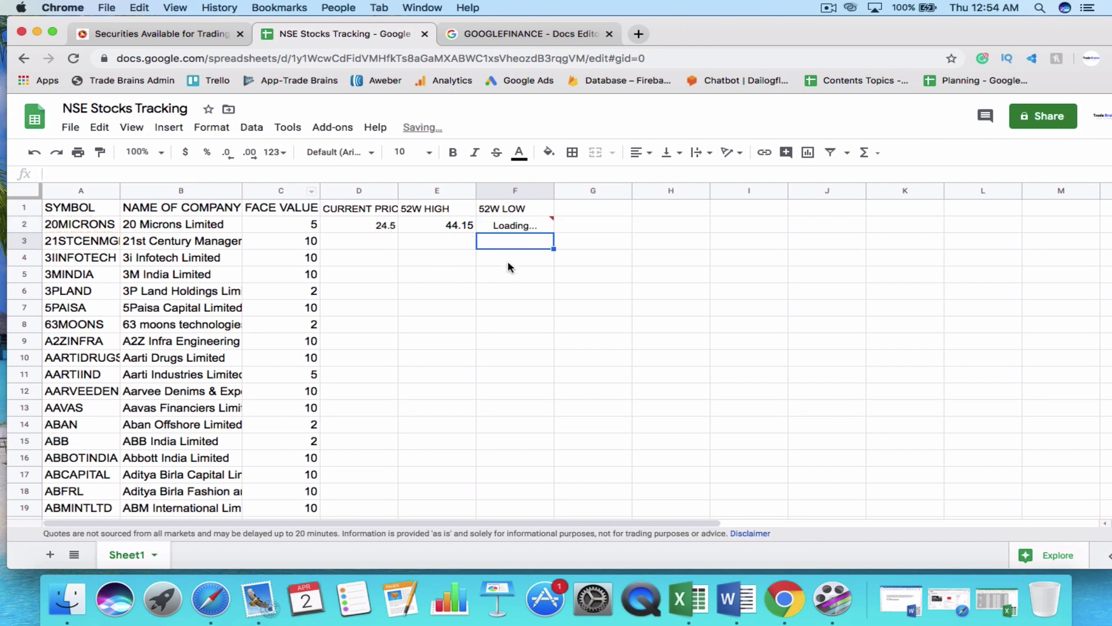
pyautogui.click(534, 230)
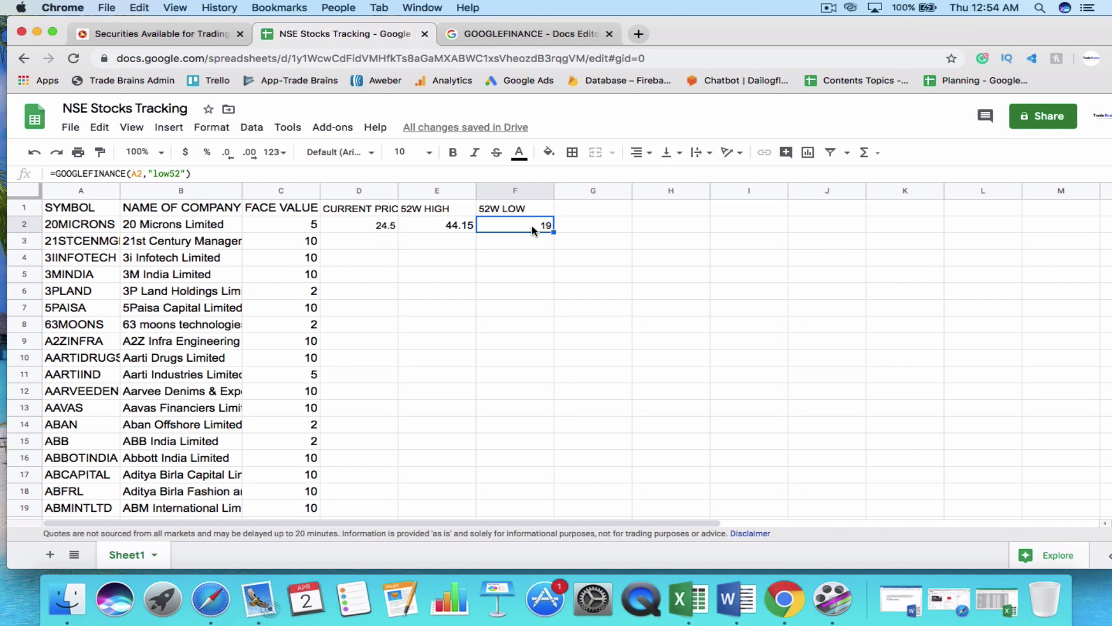
# Step: Fill the formulas in D2:F2 down to row 1632, covering every listed stock, and return to the first rows
pyautogui.click(380, 230)
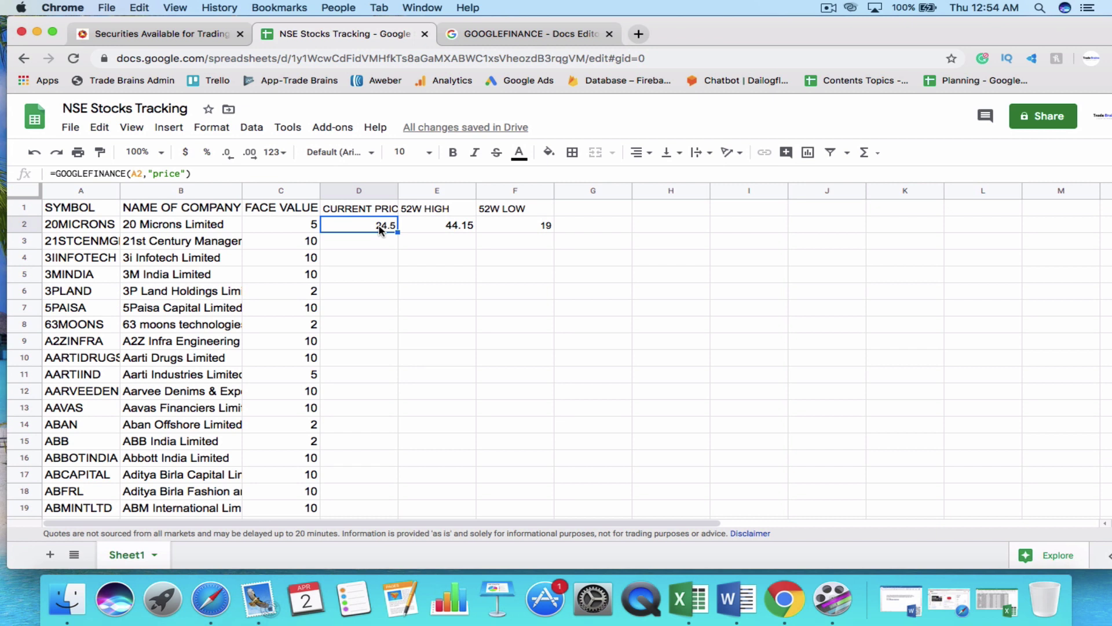
pyautogui.hotkey('shift', 'Right')
pyautogui.hotkey('shift', 'Right')
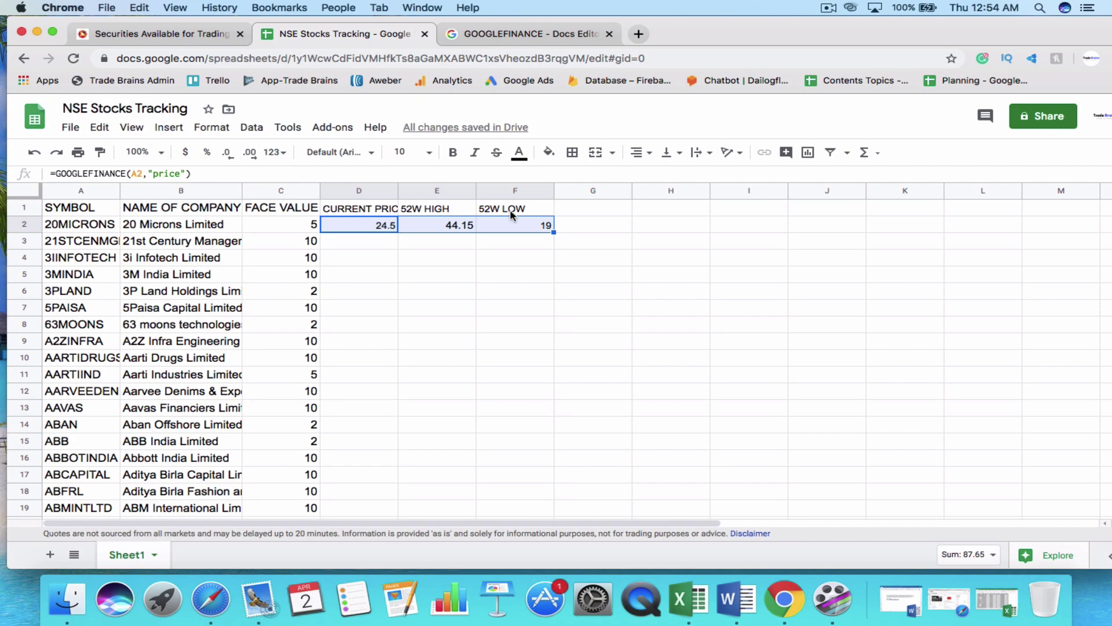
pyautogui.moveTo(554, 232); pyautogui.dragTo(607, 433)
pyautogui.scroll(-20, 559, 397)
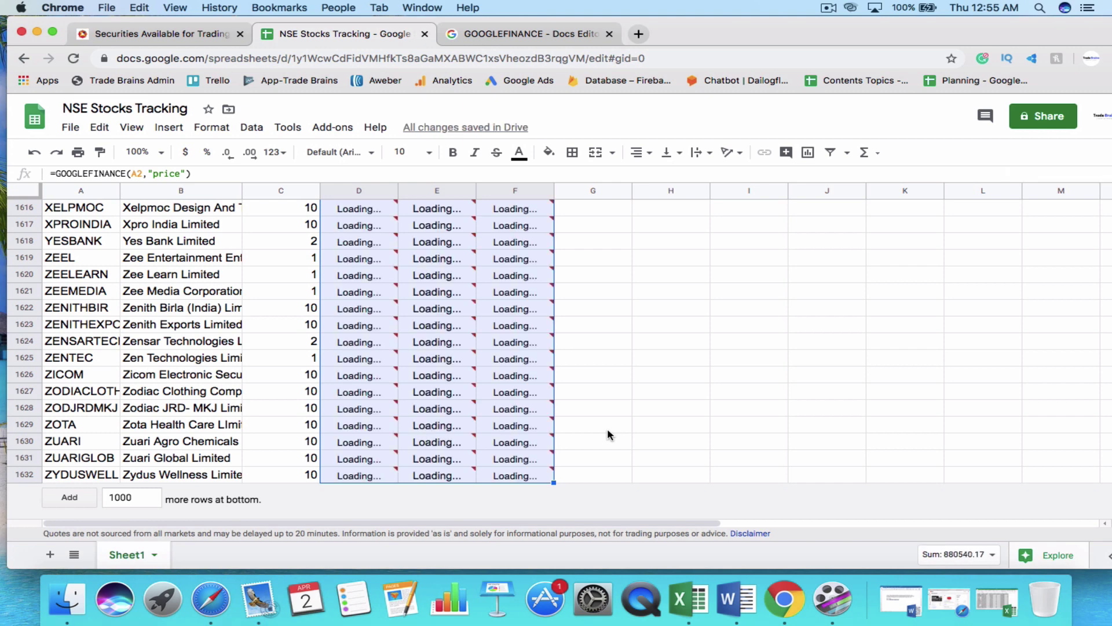
pyautogui.scroll(10, 607, 432)
pyautogui.scroll(20, 607, 432)
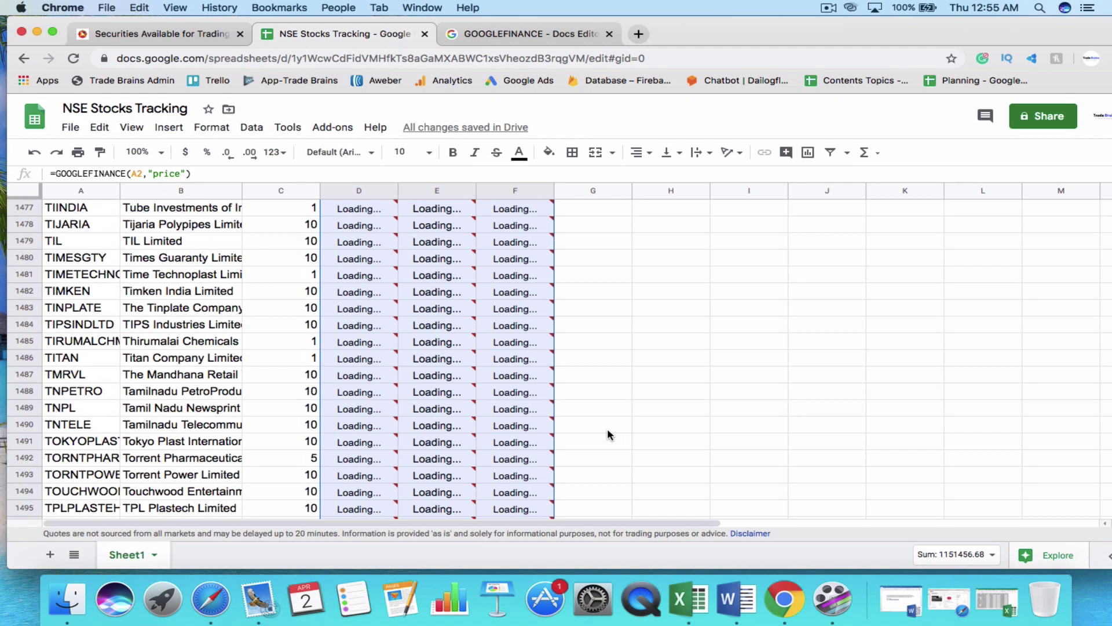
pyautogui.scroll(12, 607, 432)
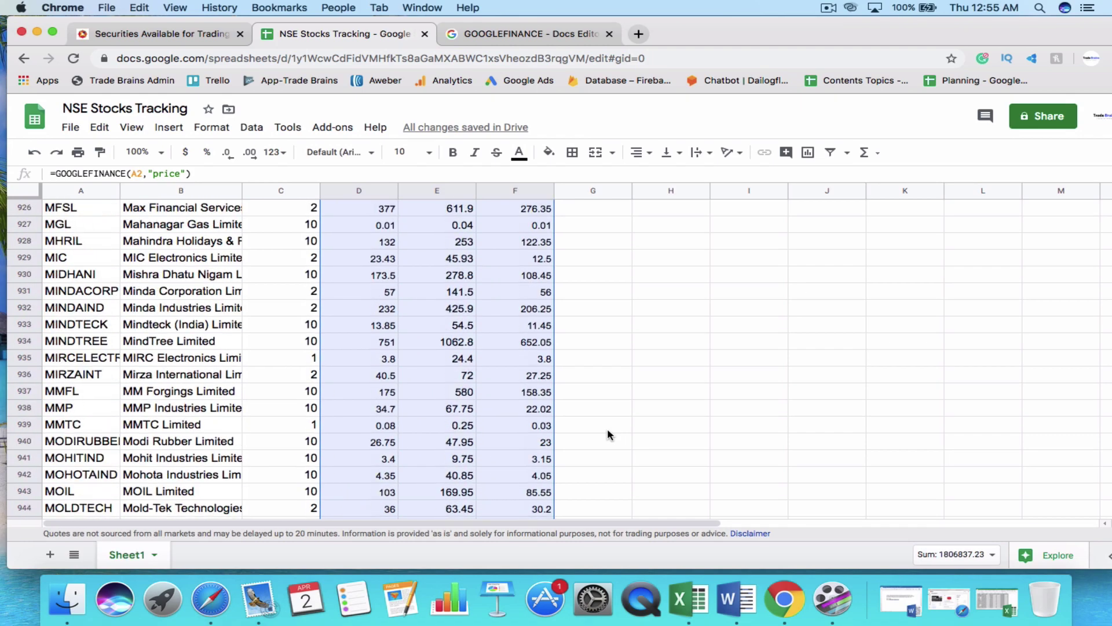
pyautogui.scroll(12, 607, 433)
pyautogui.scroll(20, 607, 434)
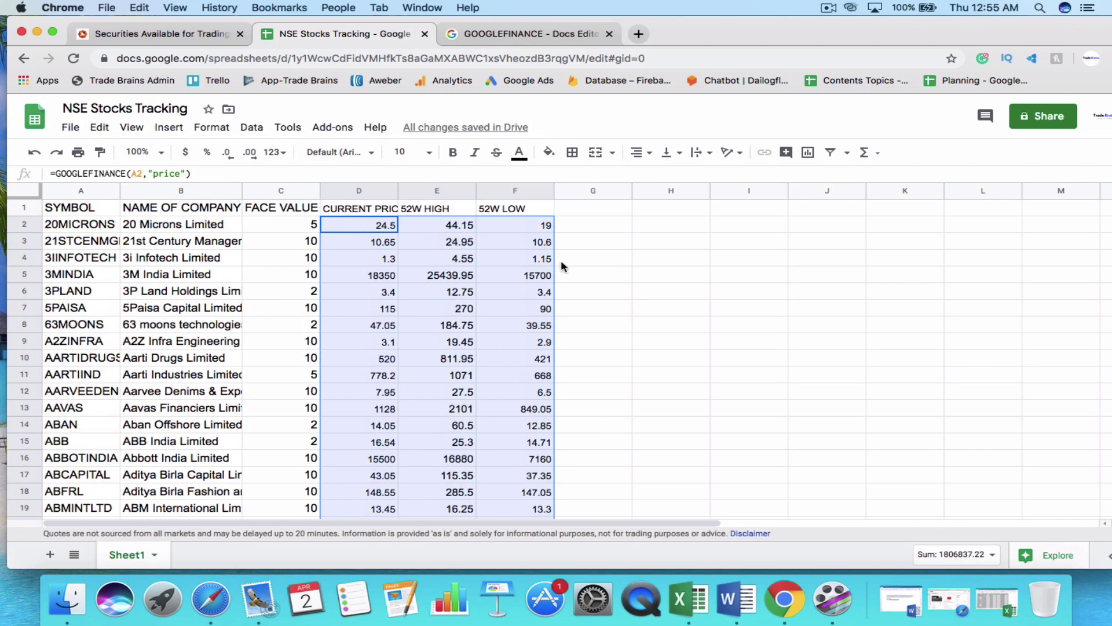
# Step: Check the list of other real-time attributes on the GOOGLEFINANCE help page and return to the stocks sheet
pyautogui.click(504, 277)
pyautogui.click(548, 38)
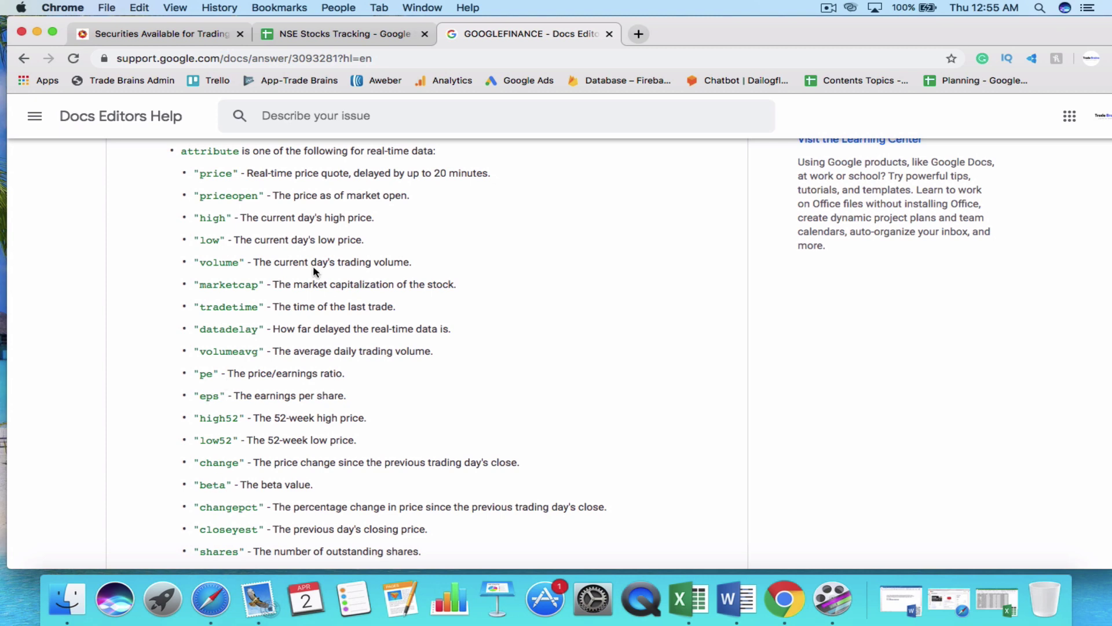
pyautogui.click(371, 39)
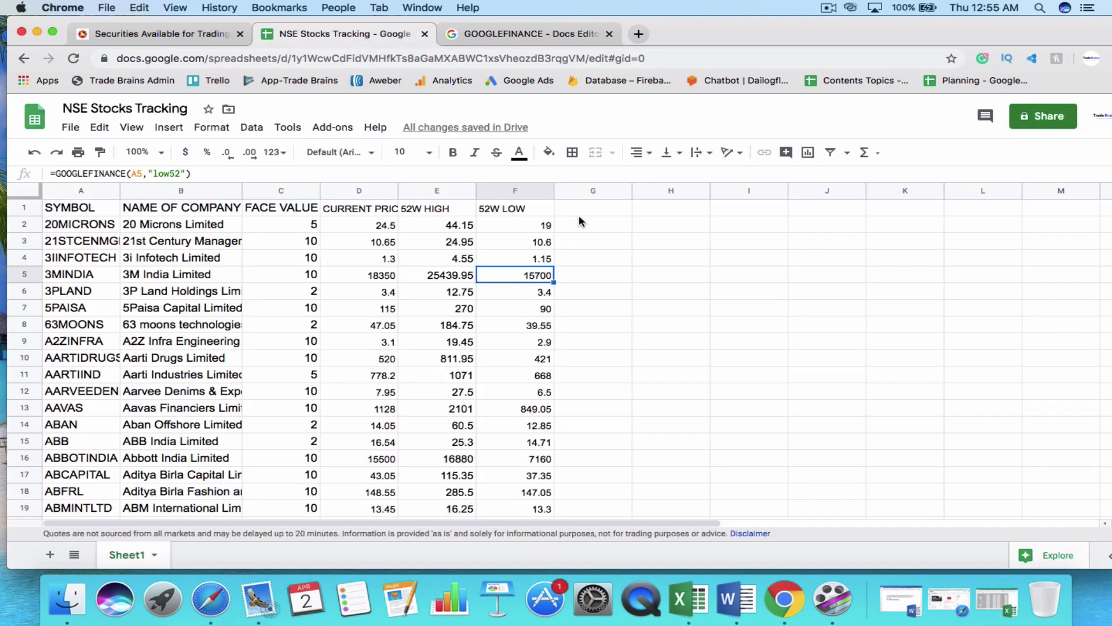
# Step: Create a filter over the whole stock table so every column header gets filter controls
pyautogui.press('Left')
pyautogui.press('Left')
pyautogui.press('Up')
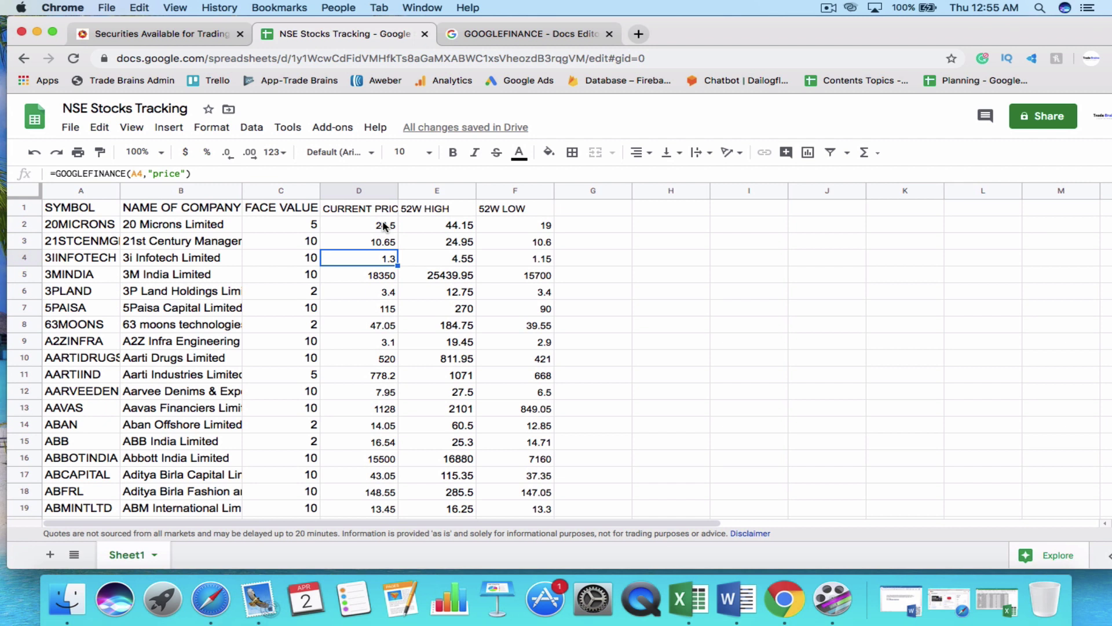
pyautogui.click(385, 226)
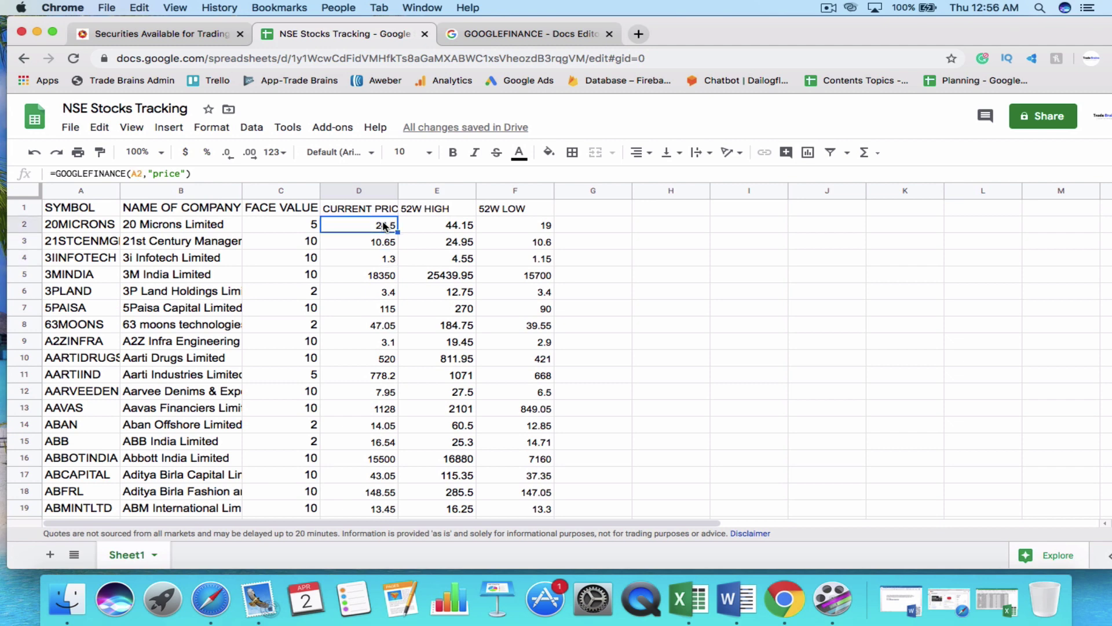
pyautogui.press('super+a')
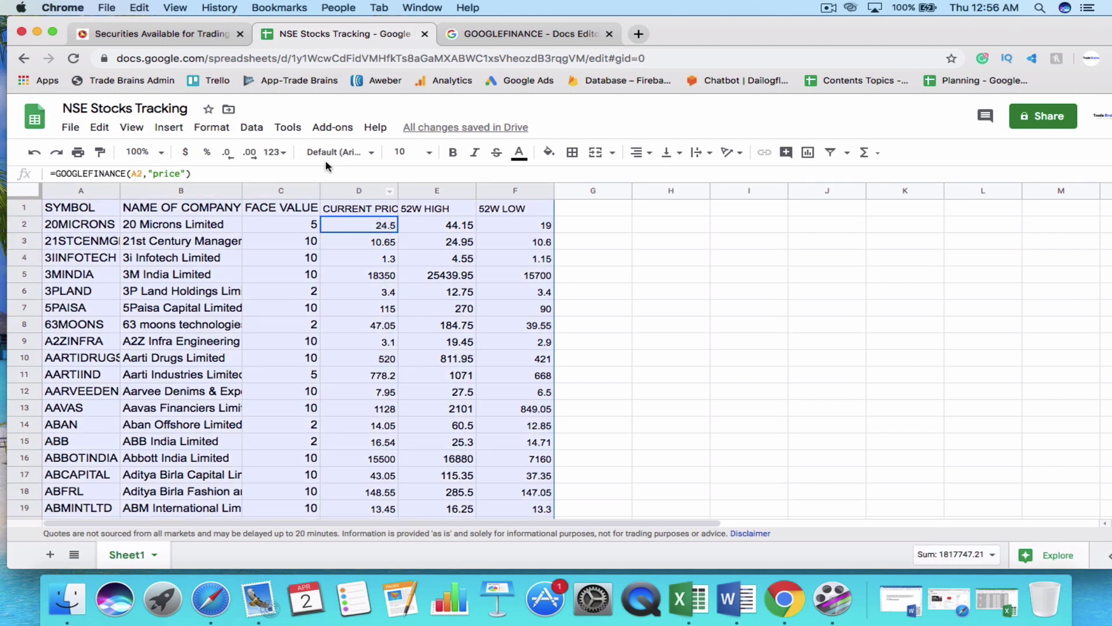
pyautogui.click(250, 130)
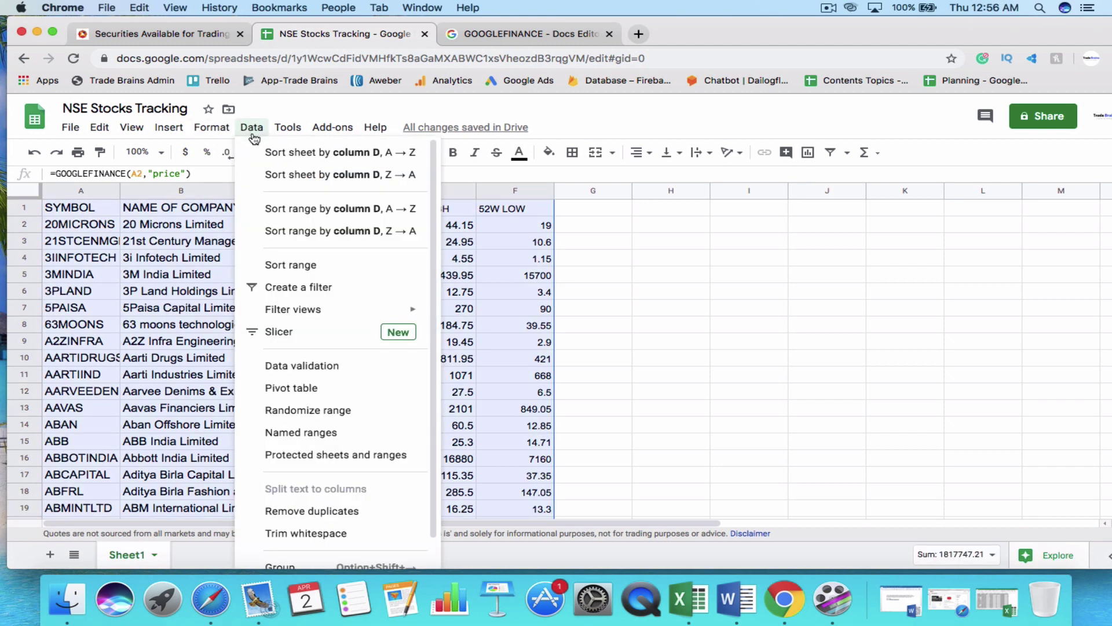
pyautogui.click(317, 288)
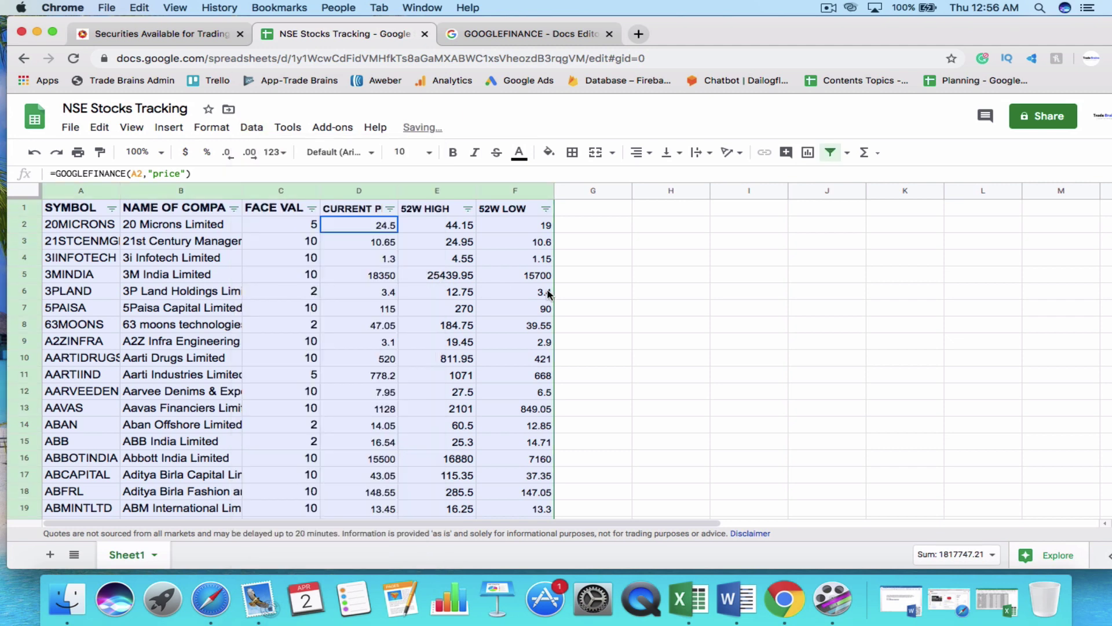
pyautogui.click(603, 295)
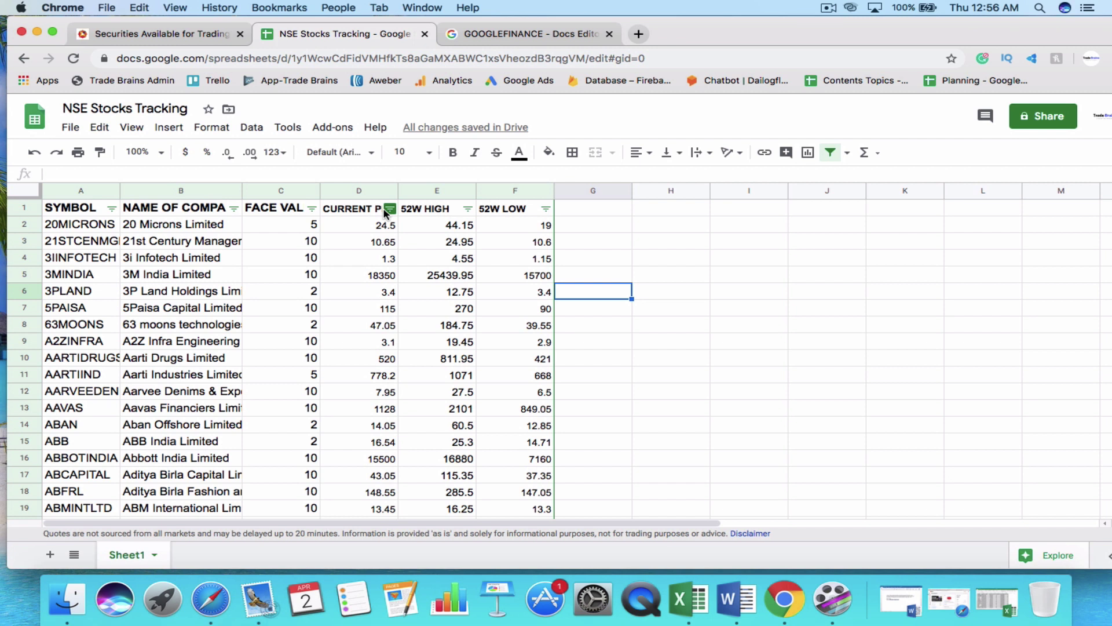
# Step: Filter the CURRENT PRICE column by condition to show only stocks priced greater than 5000
pyautogui.click(390, 209)
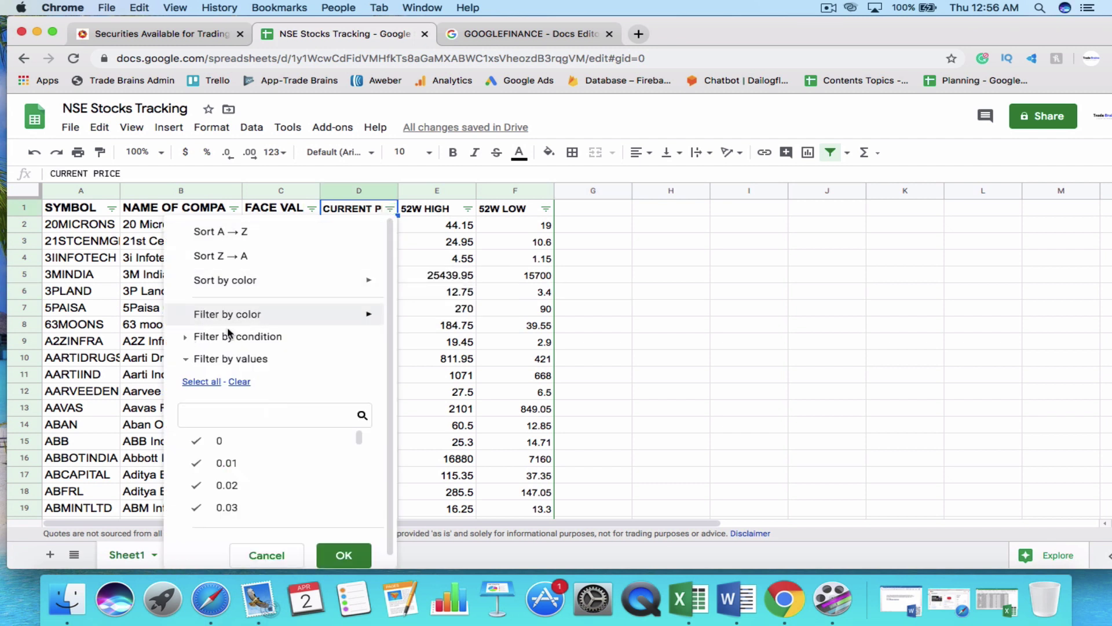
pyautogui.click(187, 337)
pyautogui.click(226, 363)
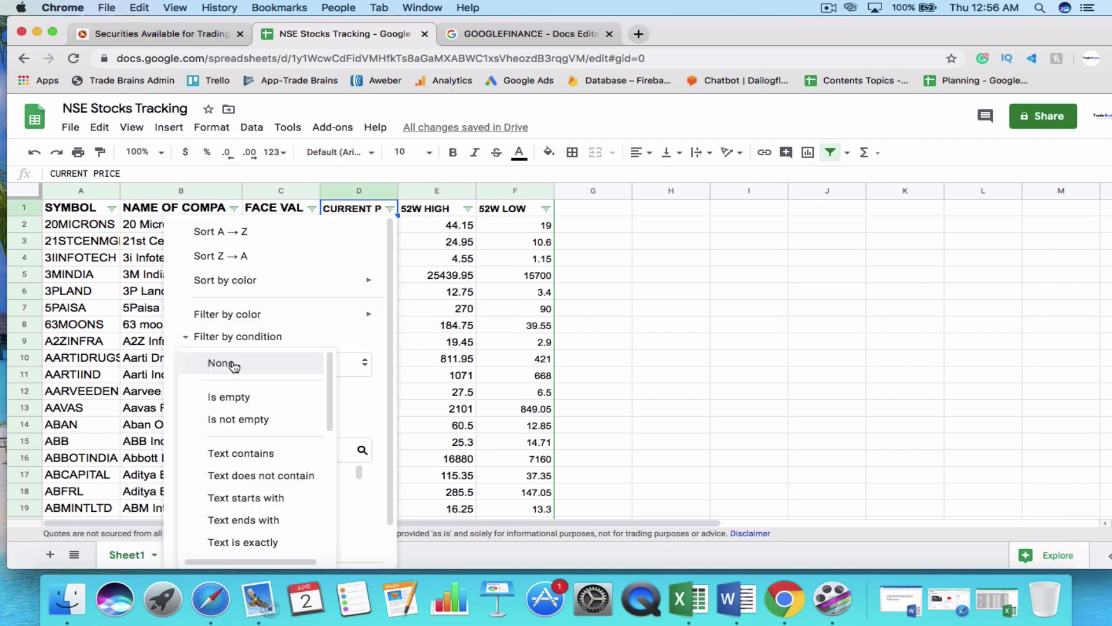
pyautogui.scroll(-5, 248, 424)
pyautogui.scroll(-2, 249, 427)
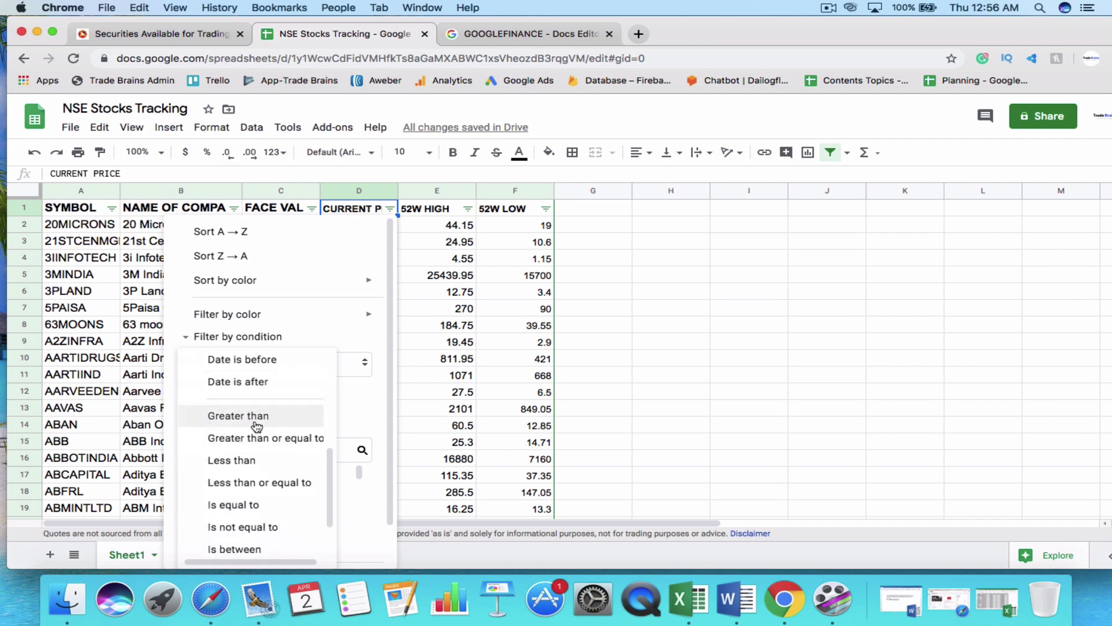
pyautogui.click(249, 447)
pyautogui.write('5000')
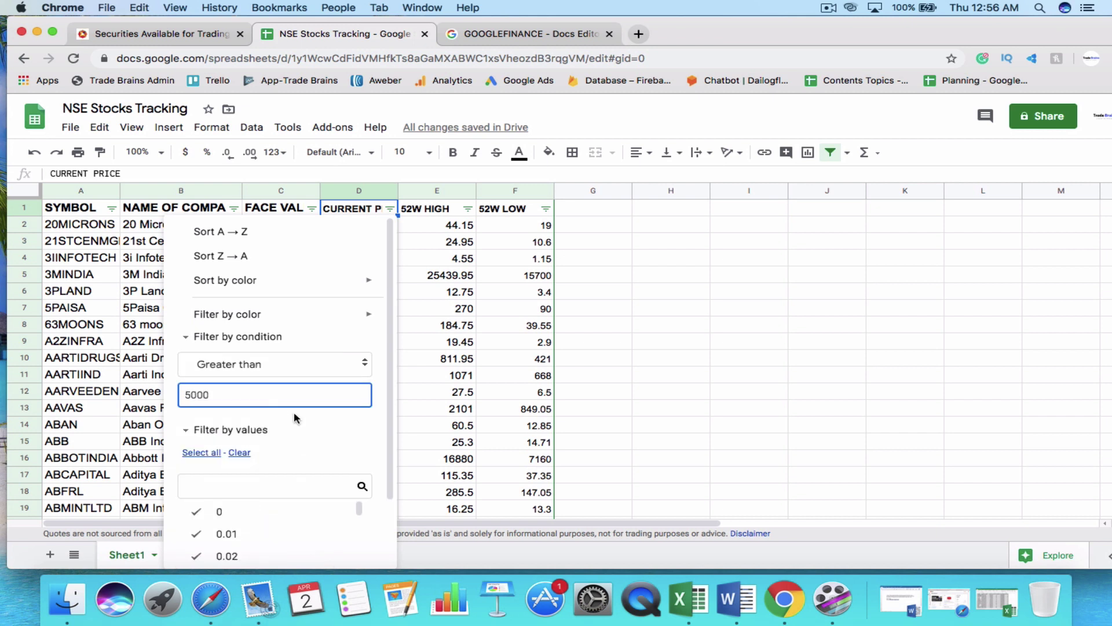
pyautogui.scroll(-3, 295, 414)
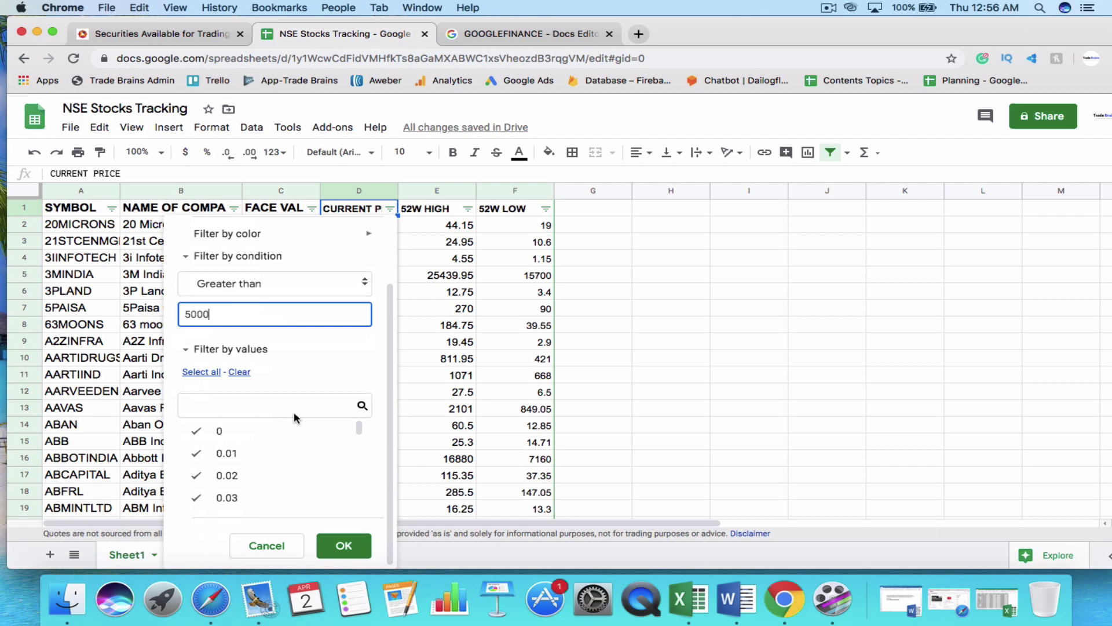
pyautogui.click(346, 544)
pyautogui.click(373, 358)
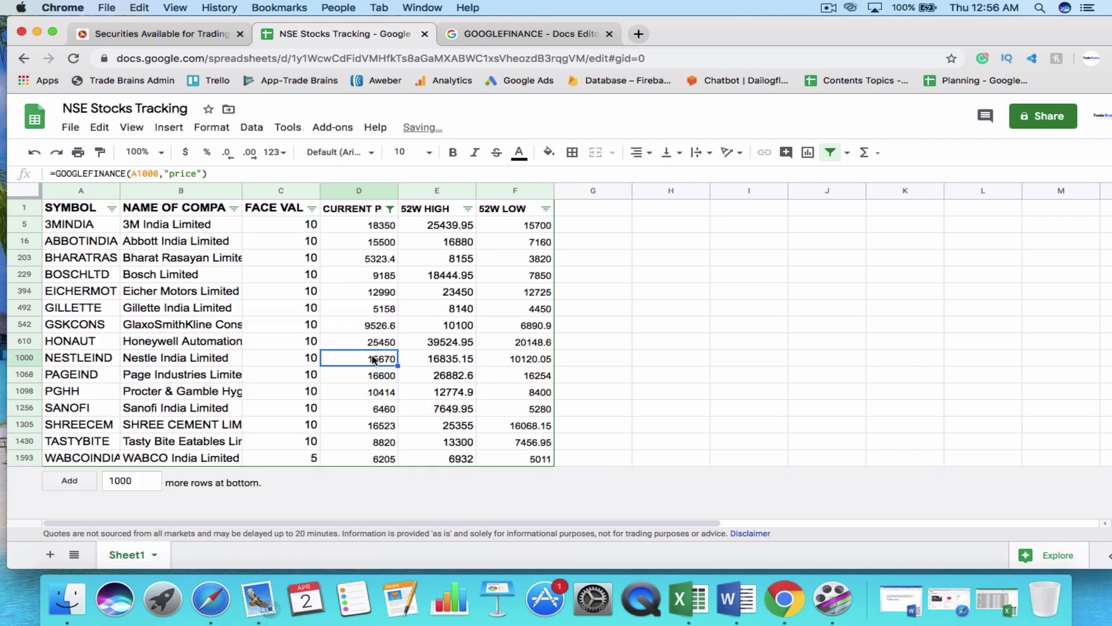
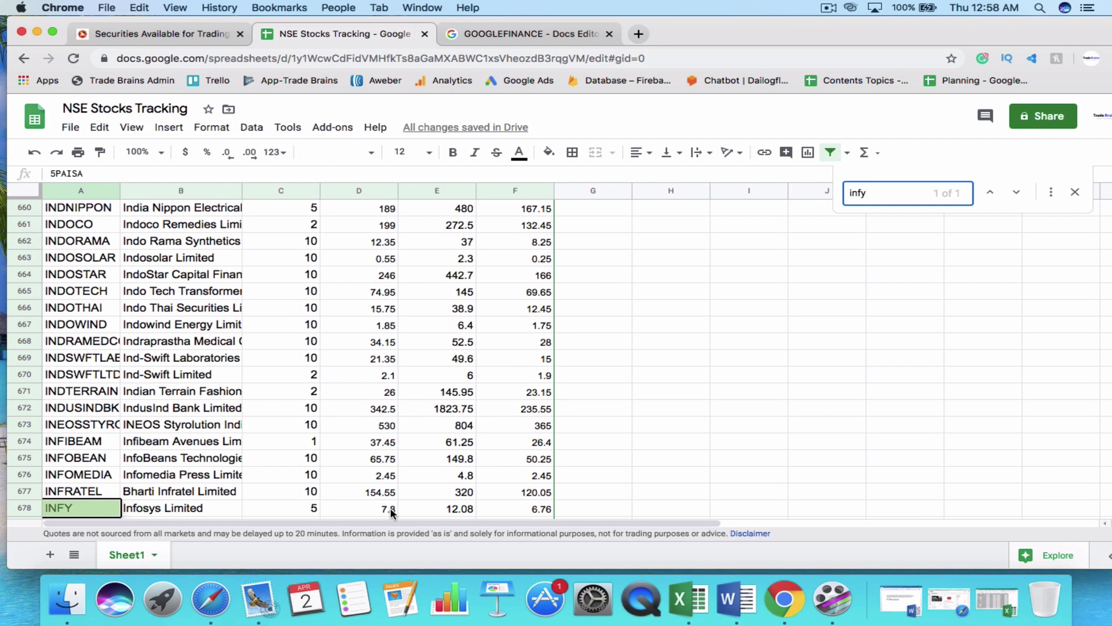
# Step: Add the exchange prefix to the Infosys symbol in A678, making it NSE:INFY
pyautogui.click(90, 509)
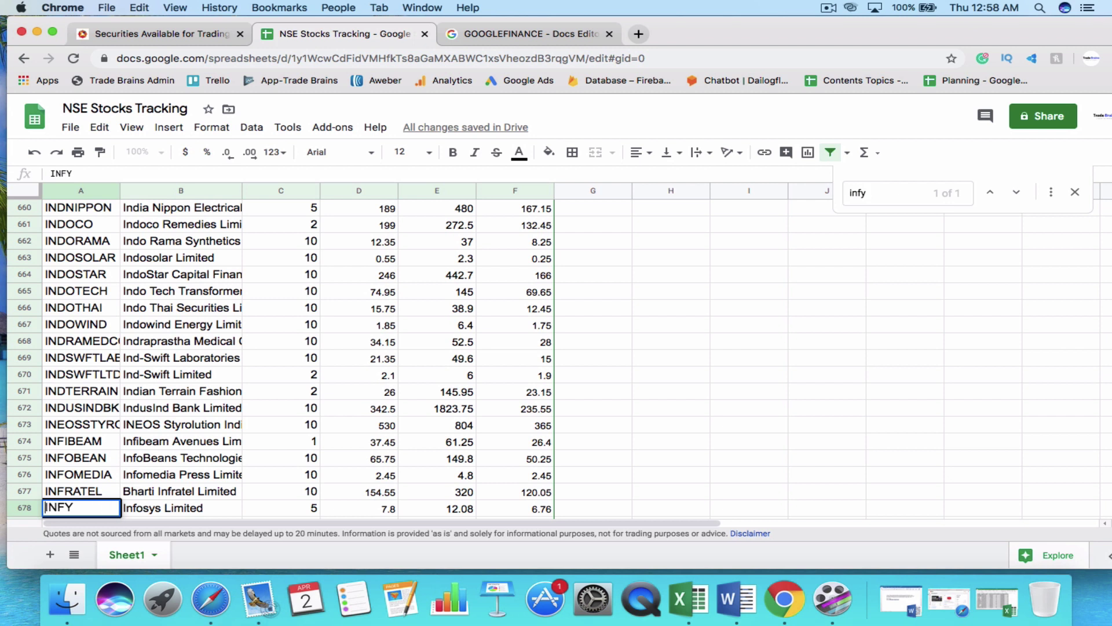
pyautogui.write('NSE:')
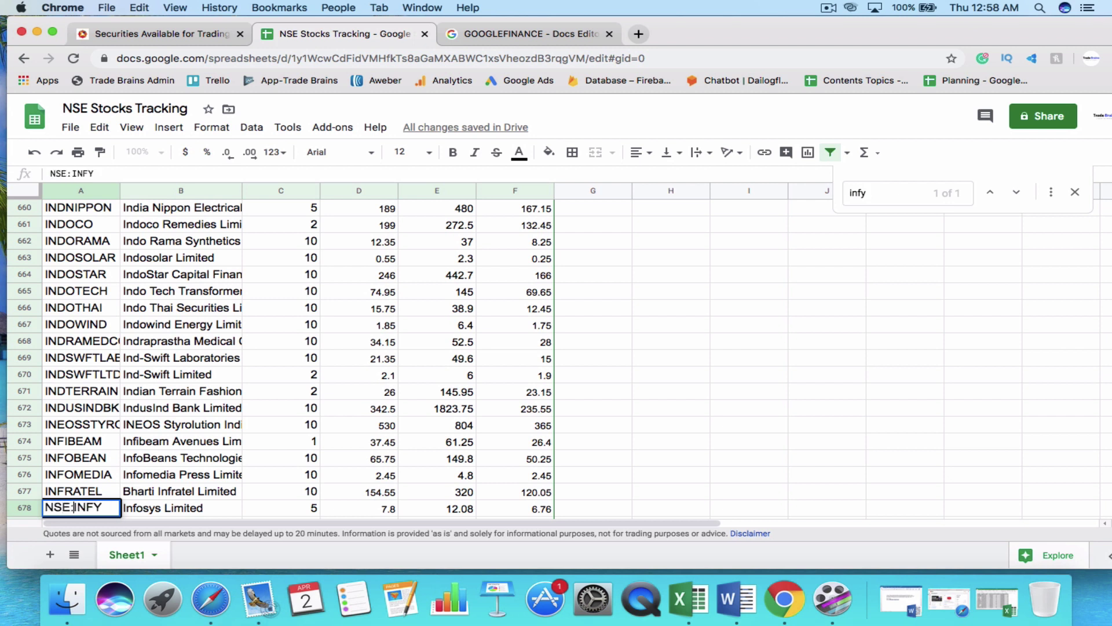
pyautogui.press('Return')
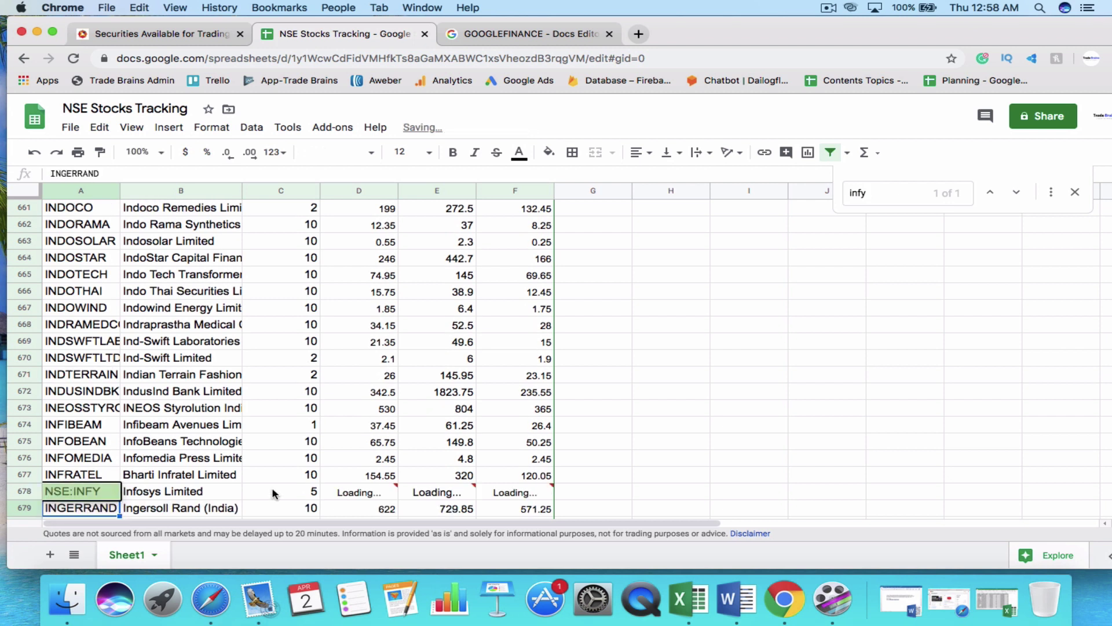
pyautogui.click(155, 495)
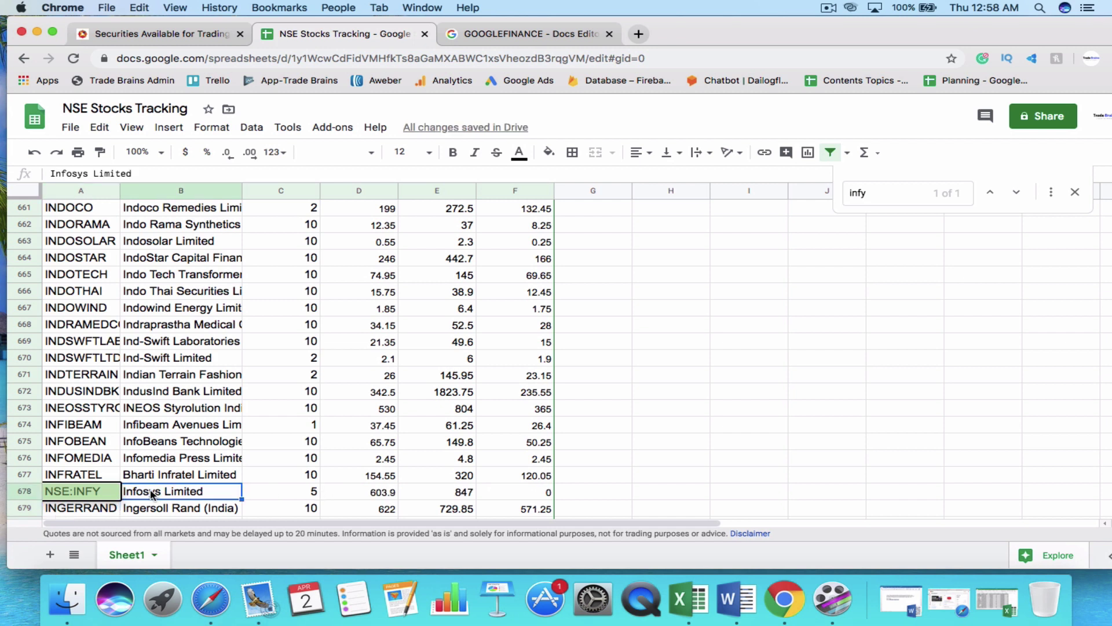
pyautogui.click(91, 497)
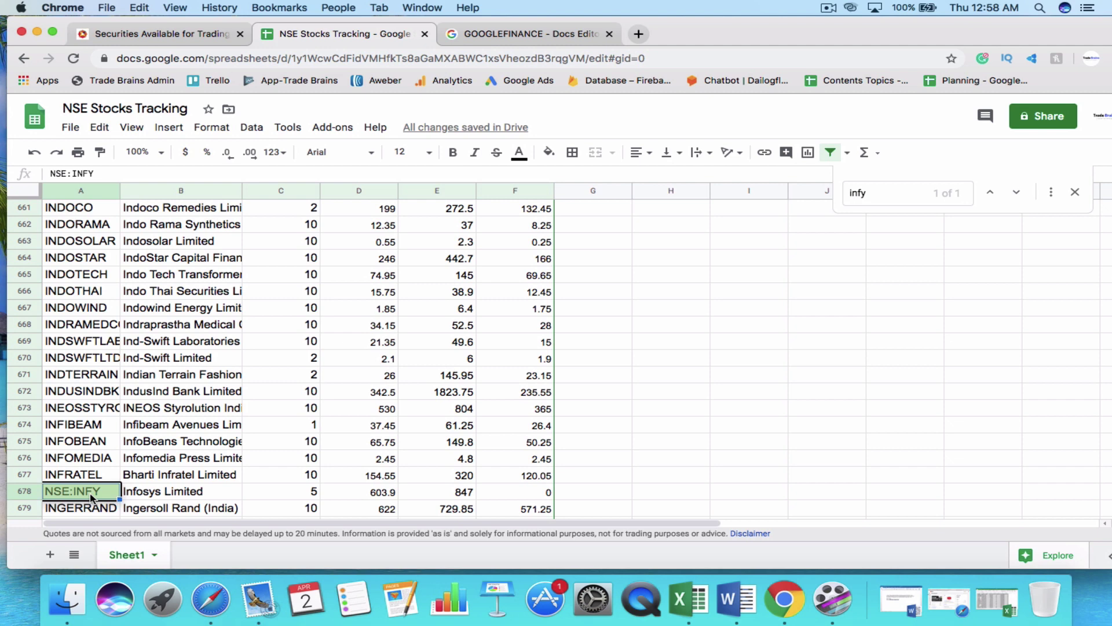
# Step: Search the sheet for "Larse" and change Larsen & Toubro Limited's symbol in A852 to NSE:LT
pyautogui.press('super+f')
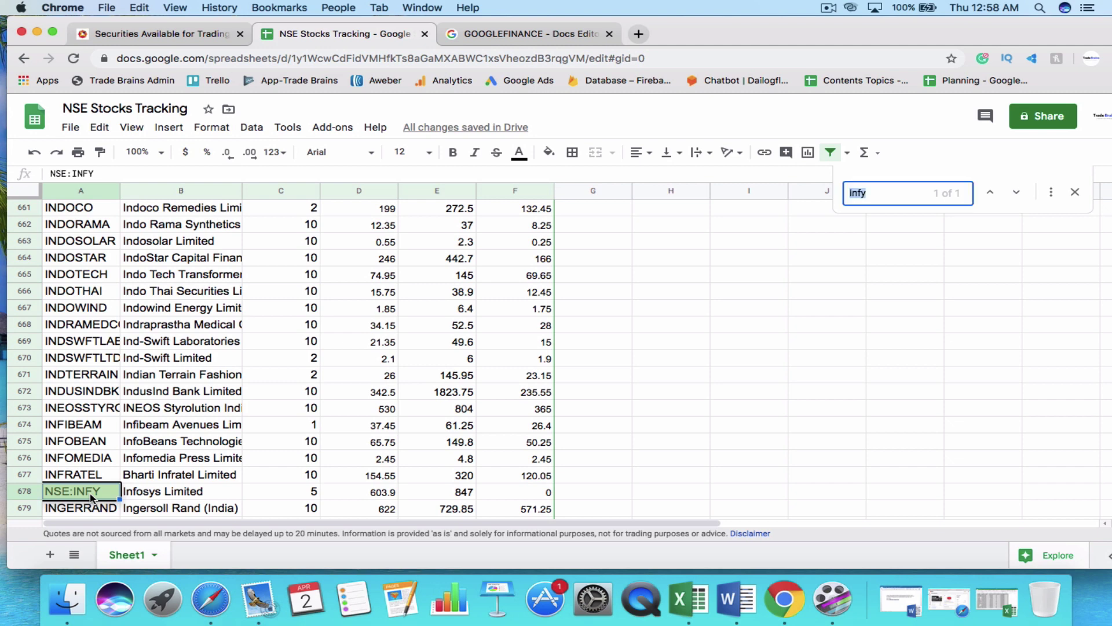
pyautogui.write('Larse')
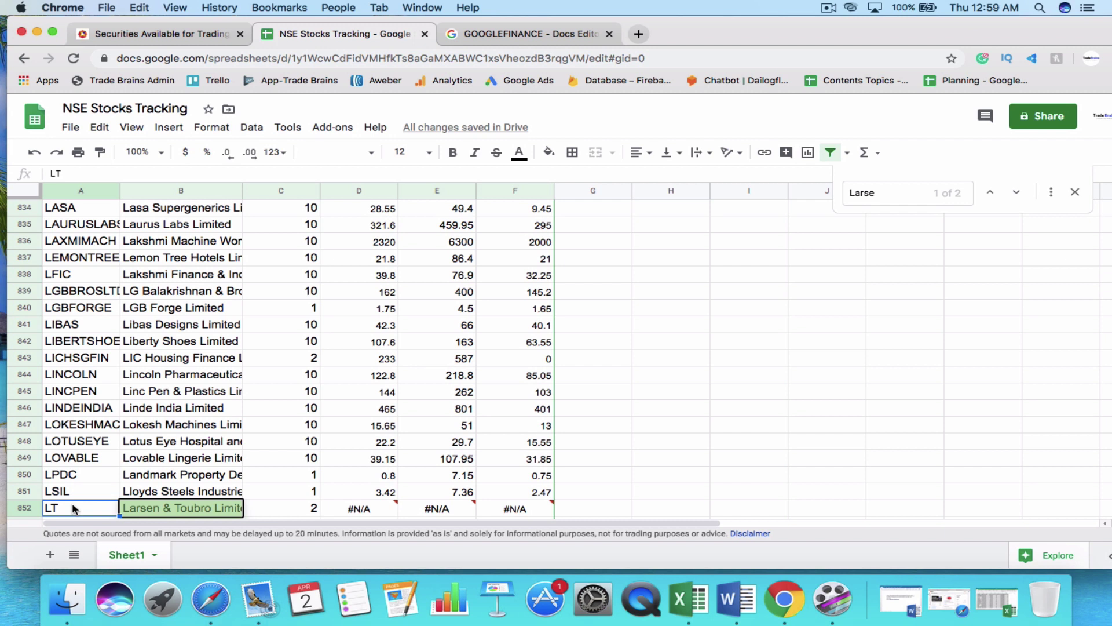
pyautogui.doubleClick(73, 508)
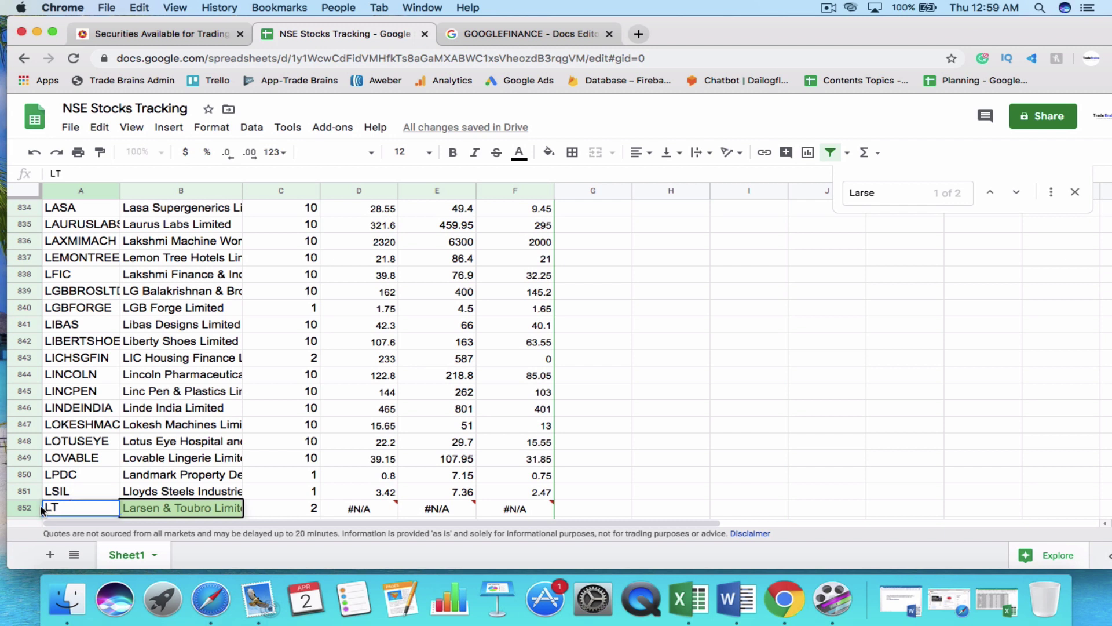
pyautogui.click(44, 508)
pyautogui.write('NSE:')
pyautogui.press('Return')
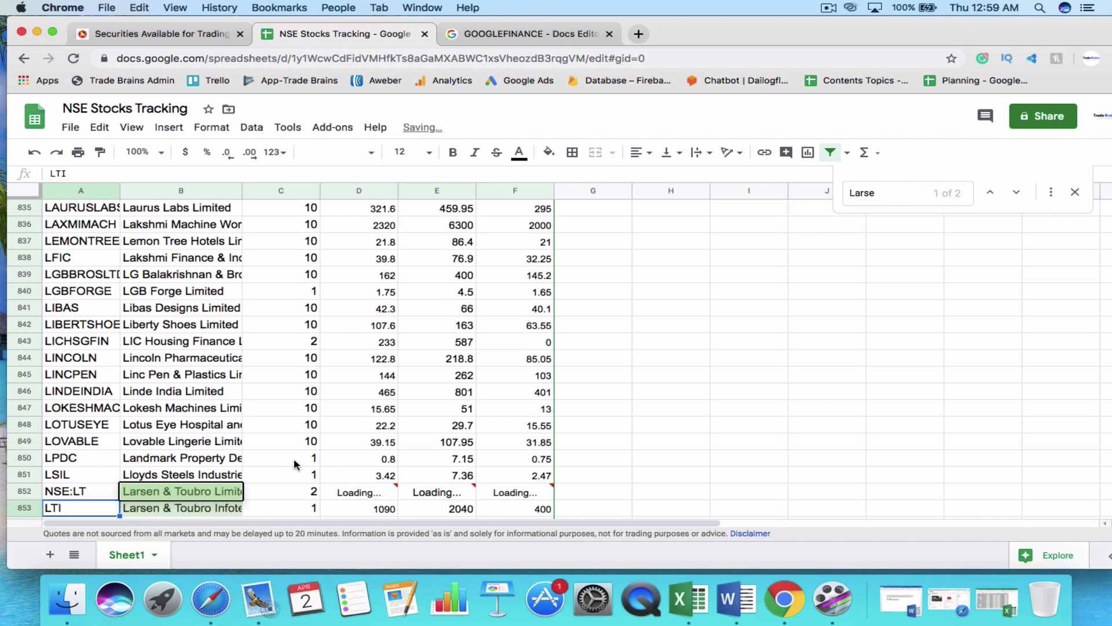
pyautogui.click(102, 487)
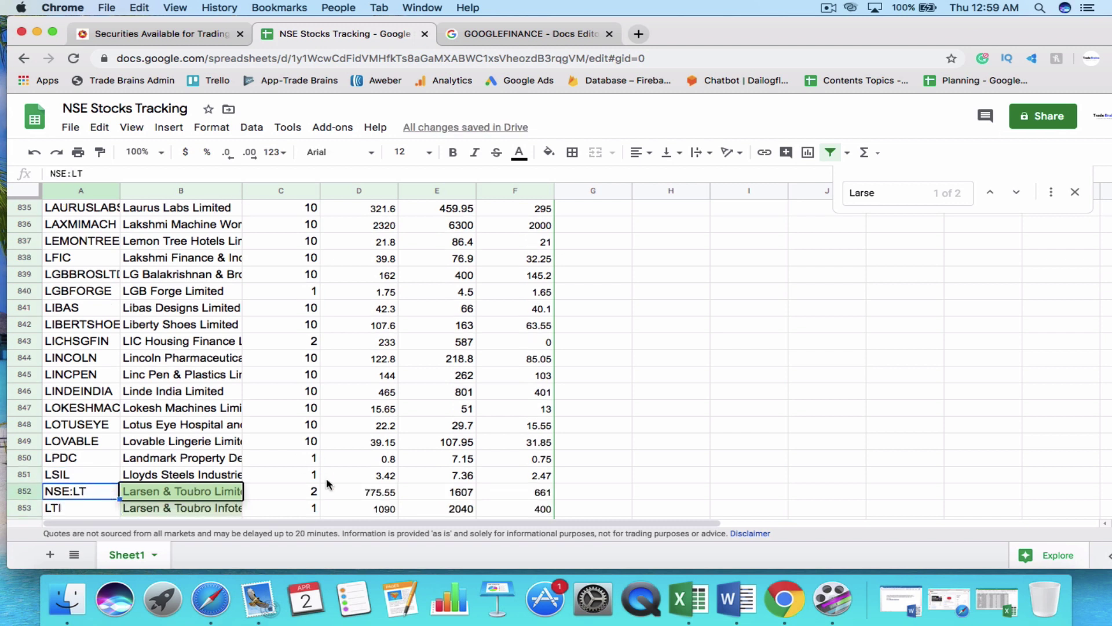
pyautogui.click(640, 479)
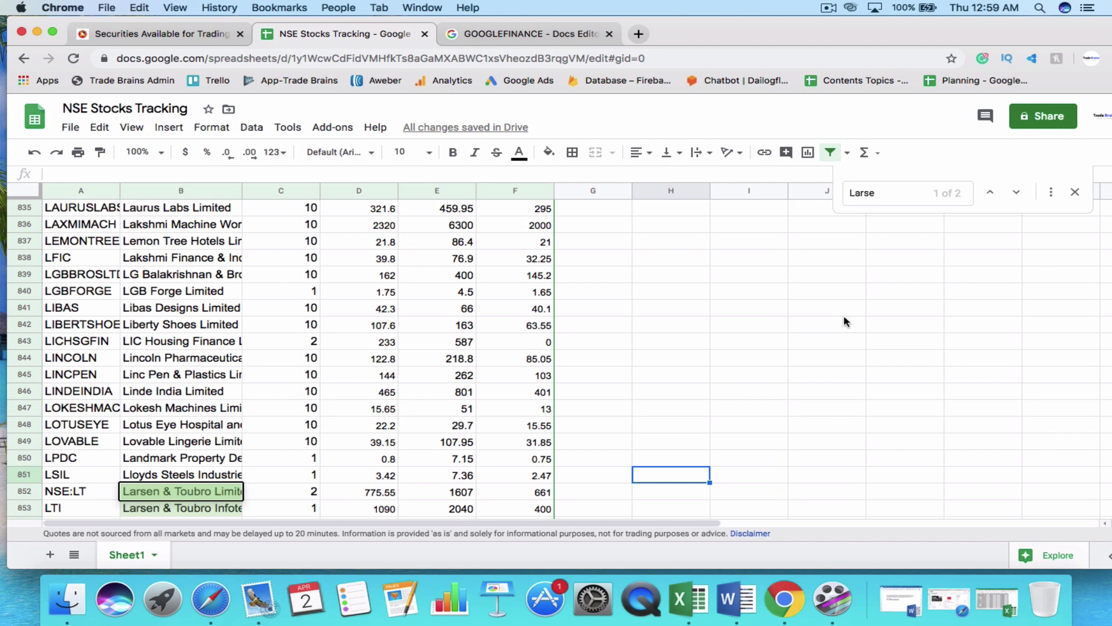
pyautogui.click(1073, 194)
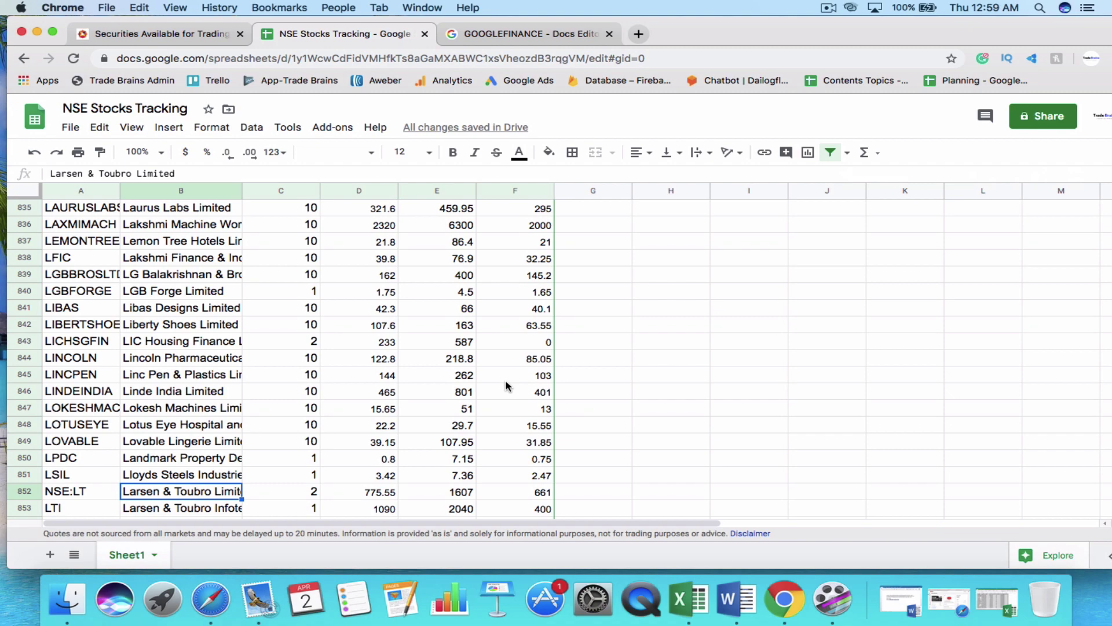
# Step: Filter the CURRENT PRICE column by values to show only the #N/A entries
pyautogui.scroll(15, 505, 380)
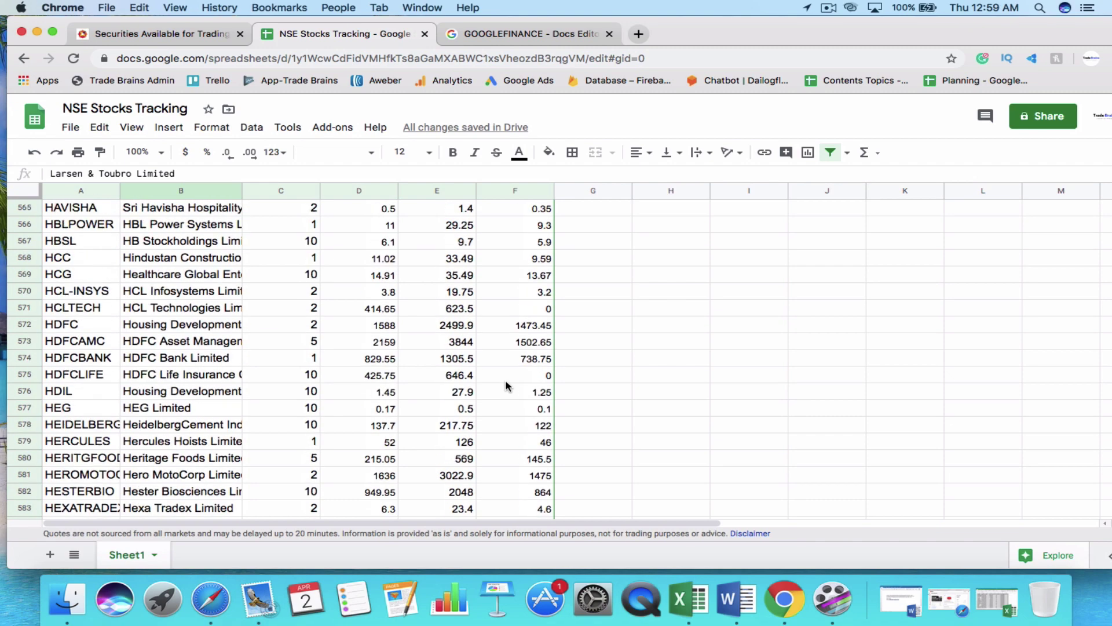
pyautogui.scroll(20, 505, 380)
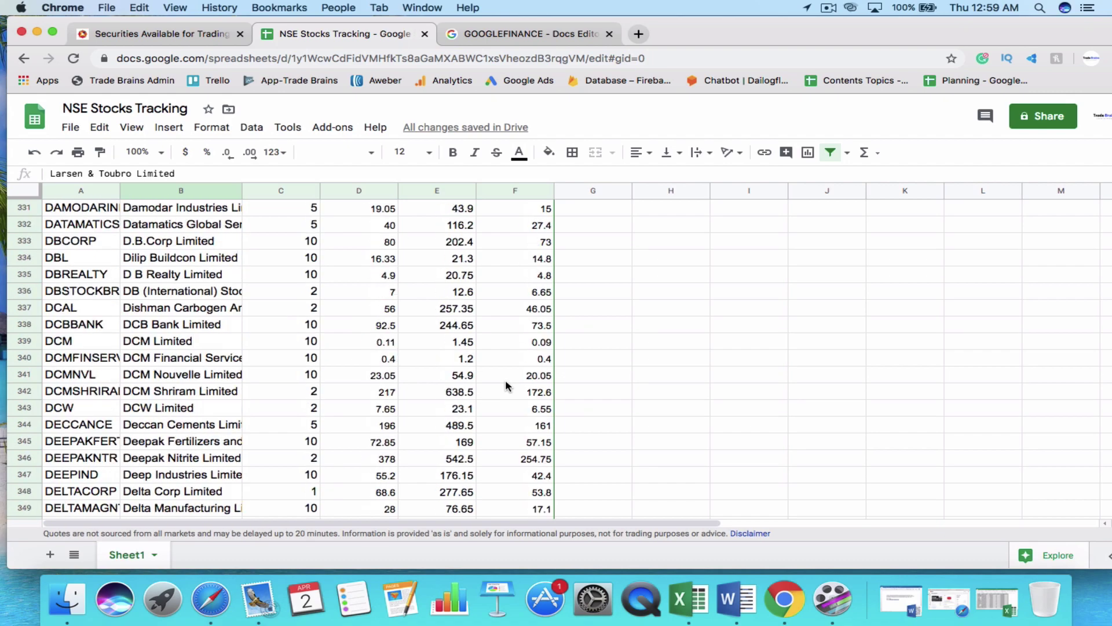
pyautogui.scroll(12, 505, 380)
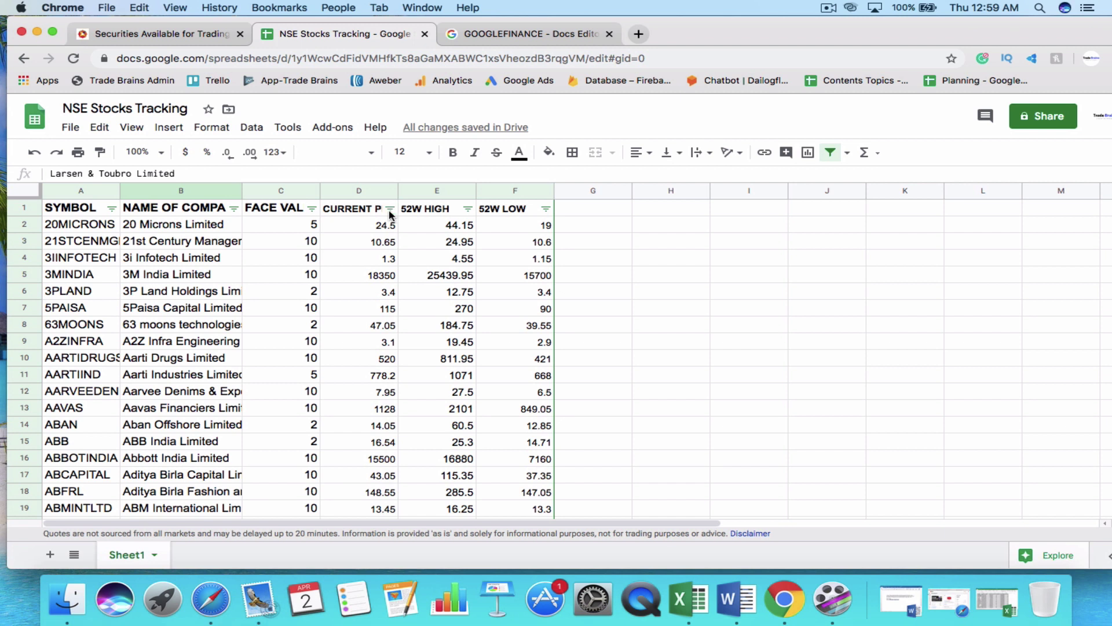
pyautogui.click(388, 209)
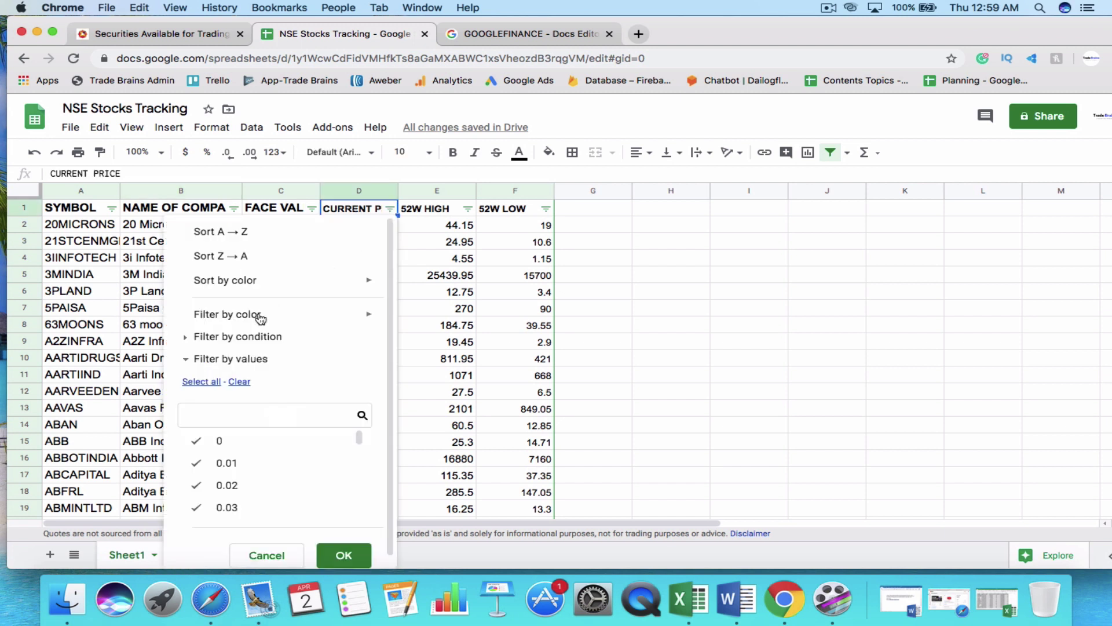
pyautogui.click(200, 382)
pyautogui.click(240, 382)
pyautogui.scroll(-10, 214, 457)
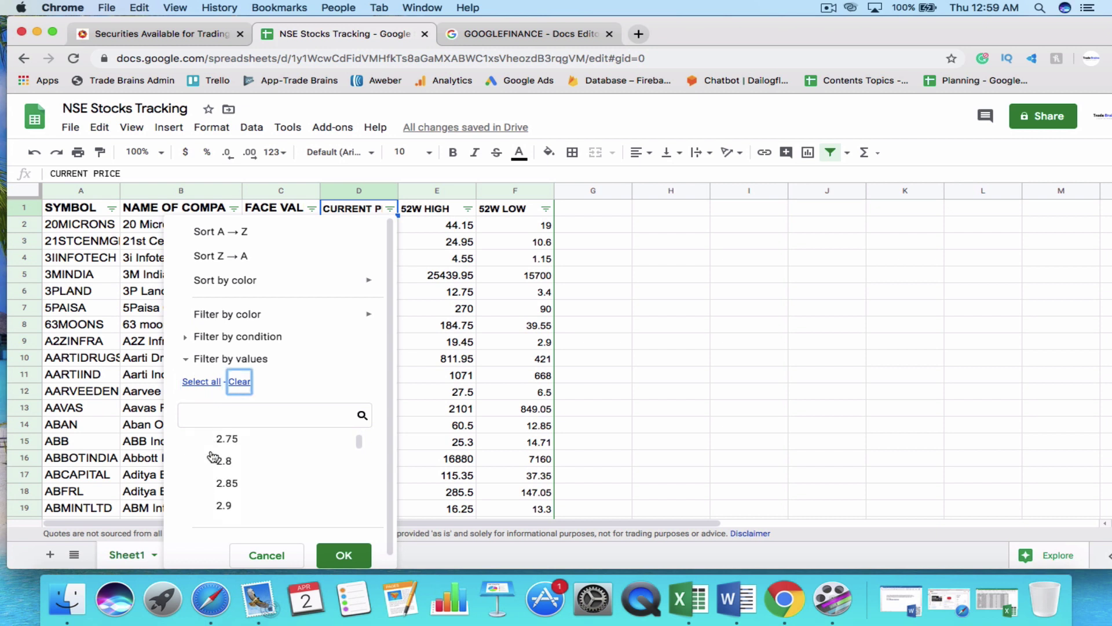
pyautogui.scroll(-10, 232, 456)
pyautogui.moveTo(359, 451); pyautogui.dragTo(360, 528)
pyautogui.click(209, 517)
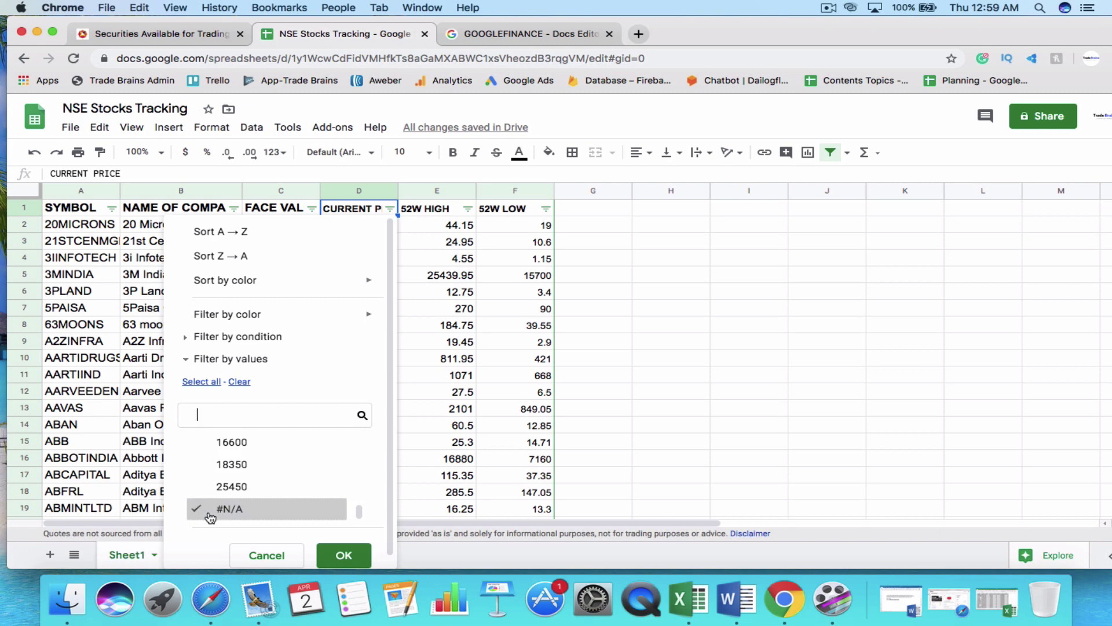
pyautogui.click(342, 555)
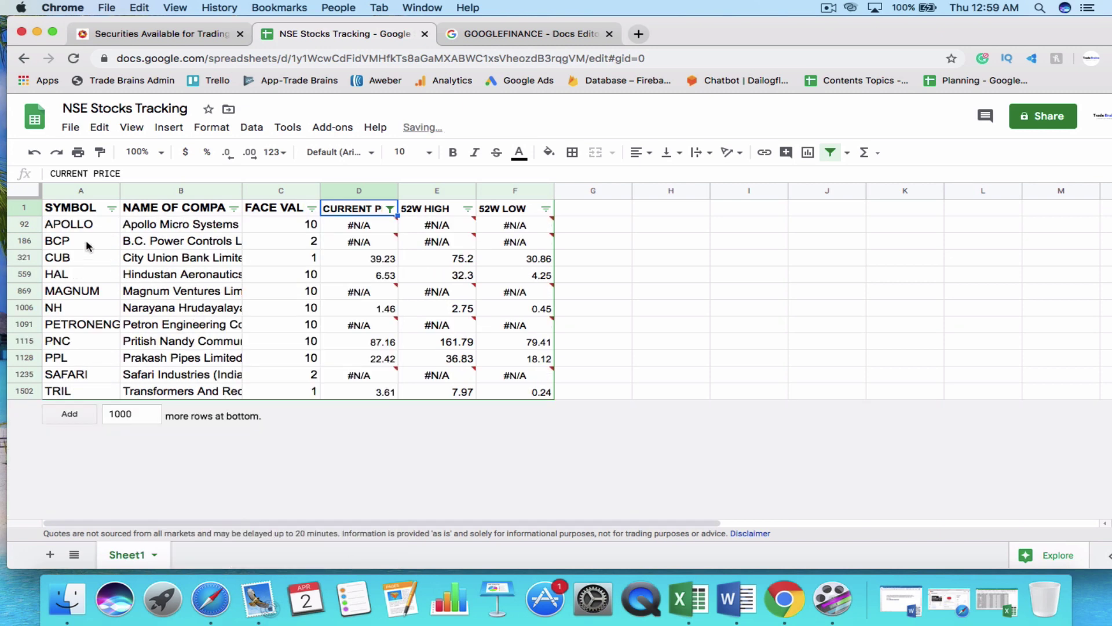
# Step: Add the exchange prefix to the Apollo Micro Systems symbol in A92, making it NSE:APOLLO
pyautogui.click(55, 224)
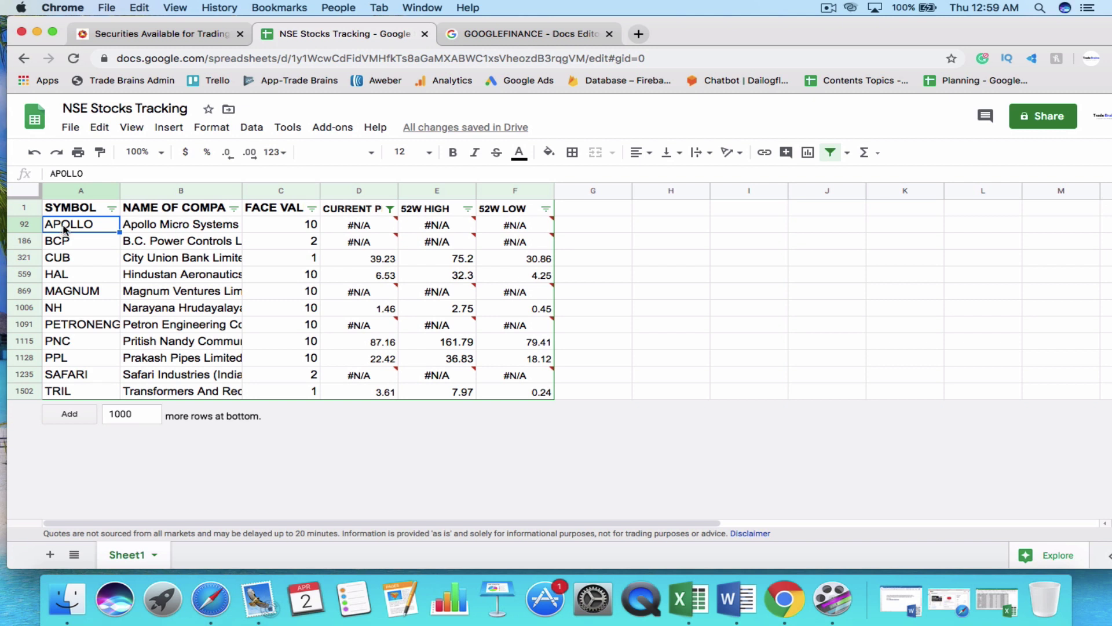
pyautogui.doubleClick(60, 228)
pyautogui.press('Home')
pyautogui.write('NSE')
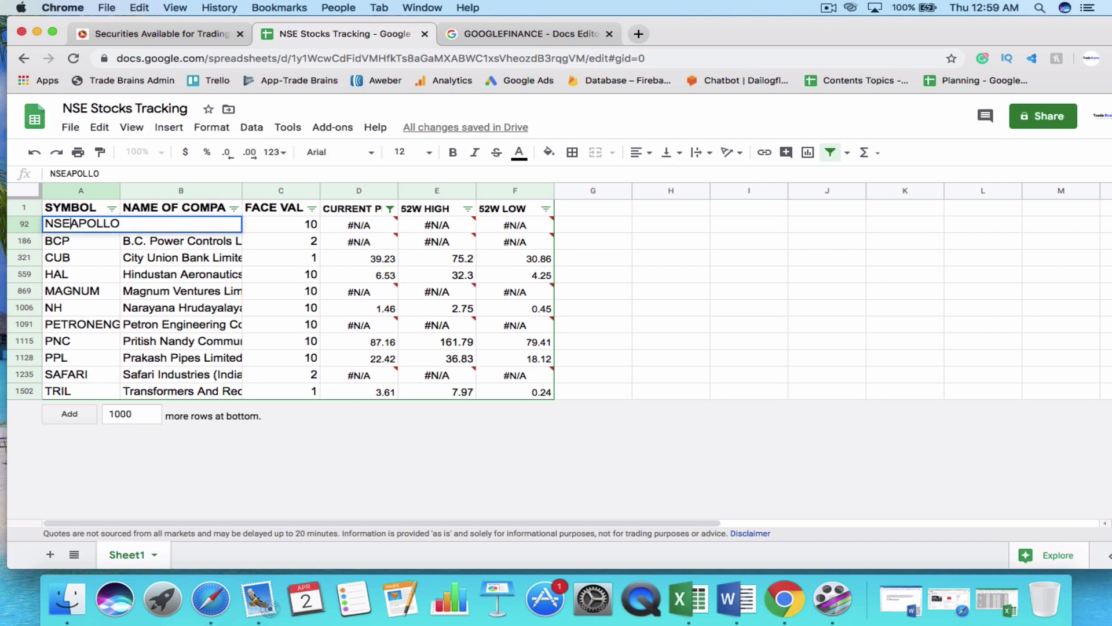
pyautogui.write(':')
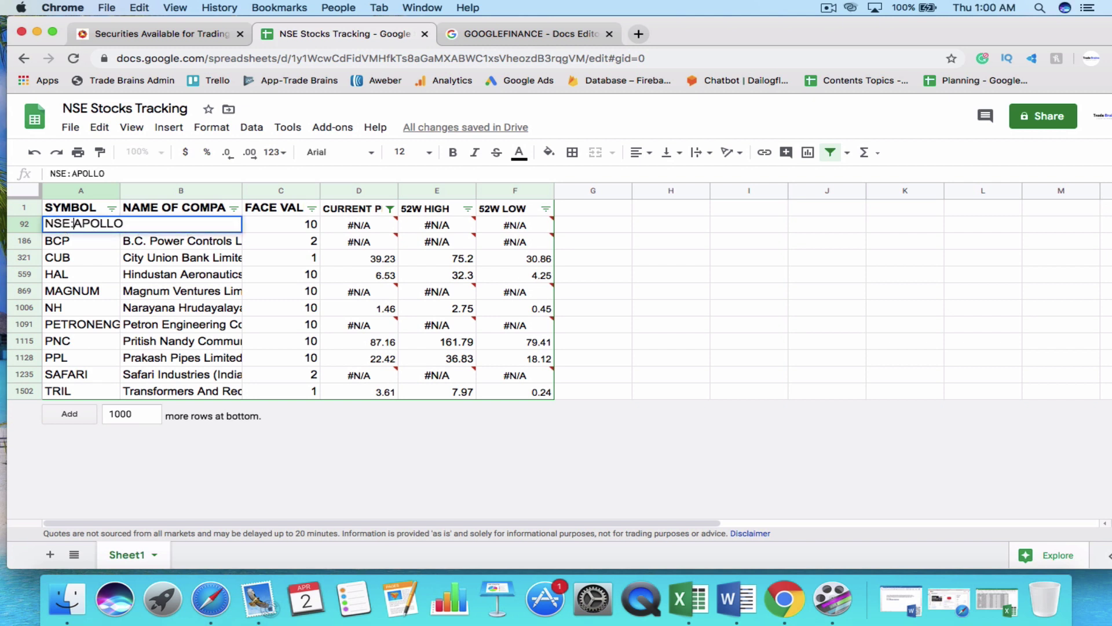
pyautogui.press('Return')
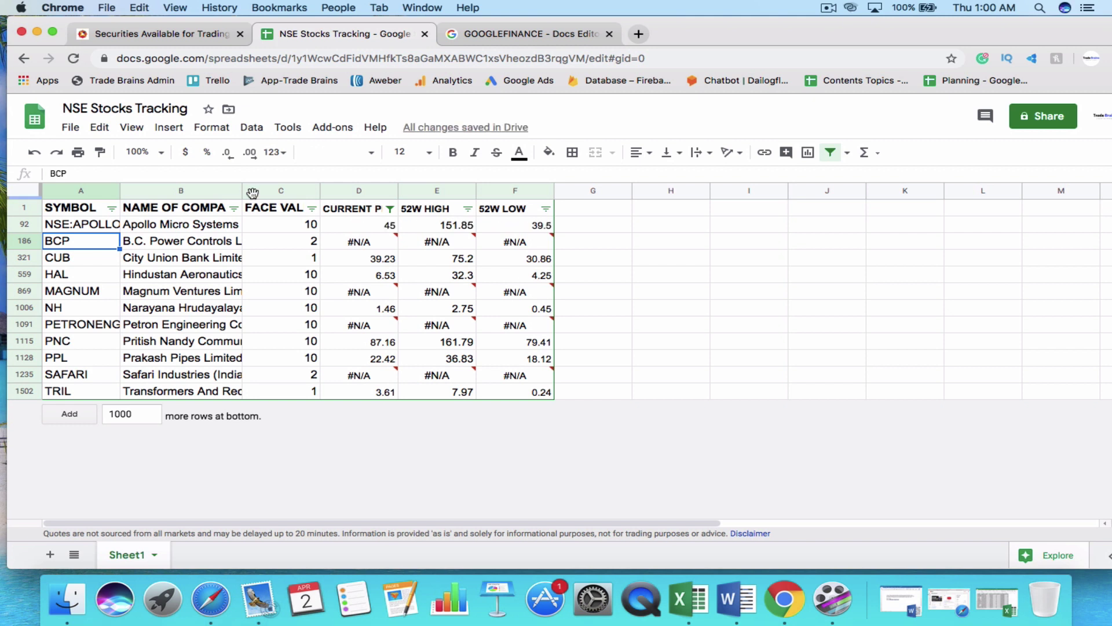
pyautogui.doubleClick(49, 241)
pyautogui.press('Escape')
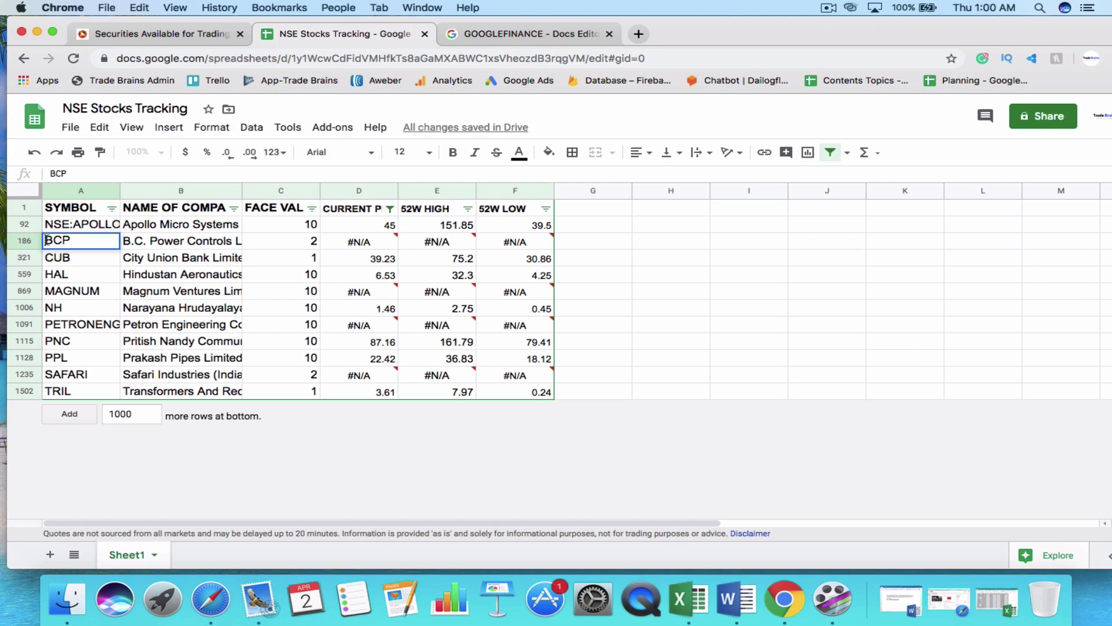
pyautogui.click(607, 346)
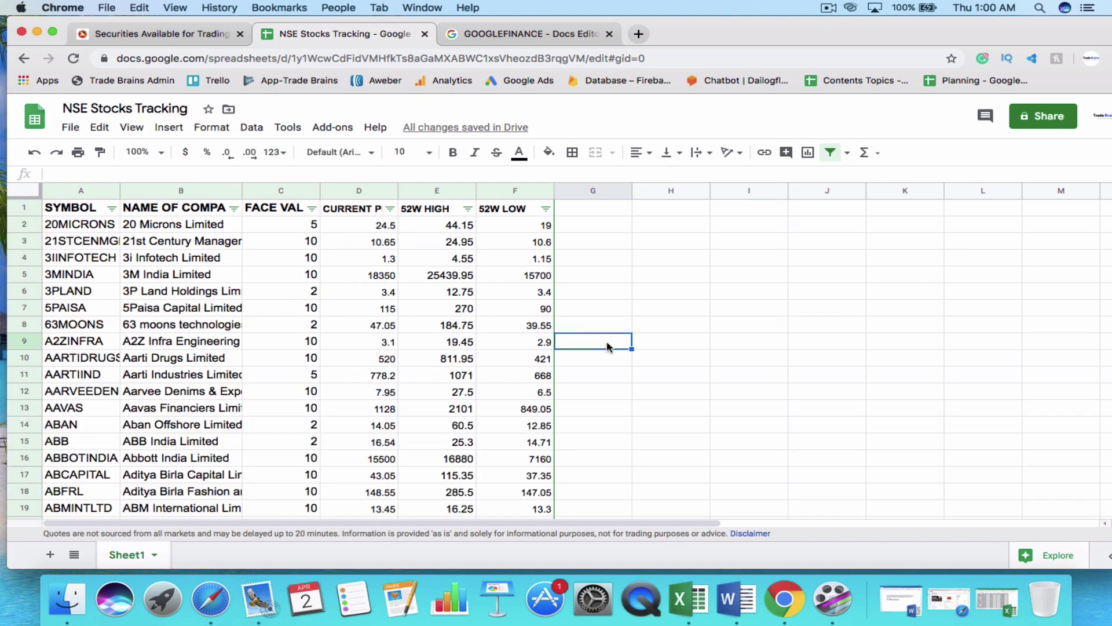